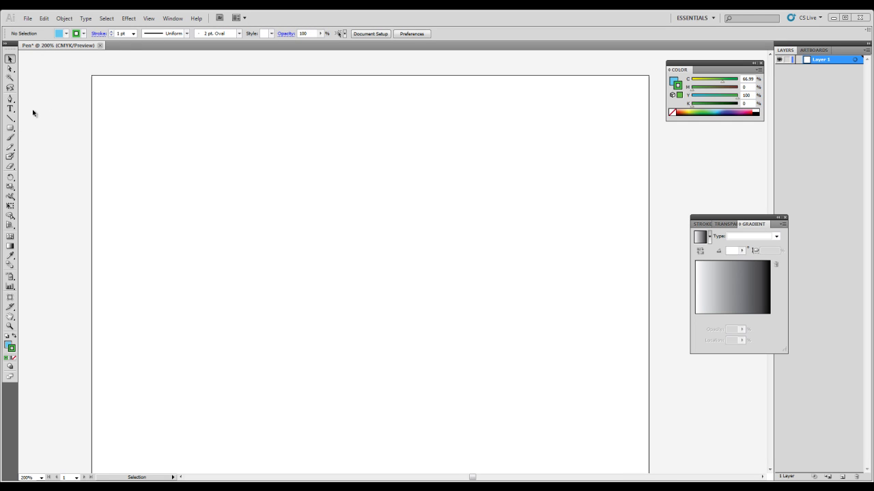
Draw a light-blue rounded rectangle, about 2.13 × 1.92 in, in the artboard's upper-left area
{"action": "left_click", "coordinate": [130, 170]}
{"action": "left_click_drag", "start_coordinate": [10, 128], "coordinate": [56, 139]}
{"action": "left_click_drag", "start_coordinate": [177, 147], "coordinate": [318, 273]}
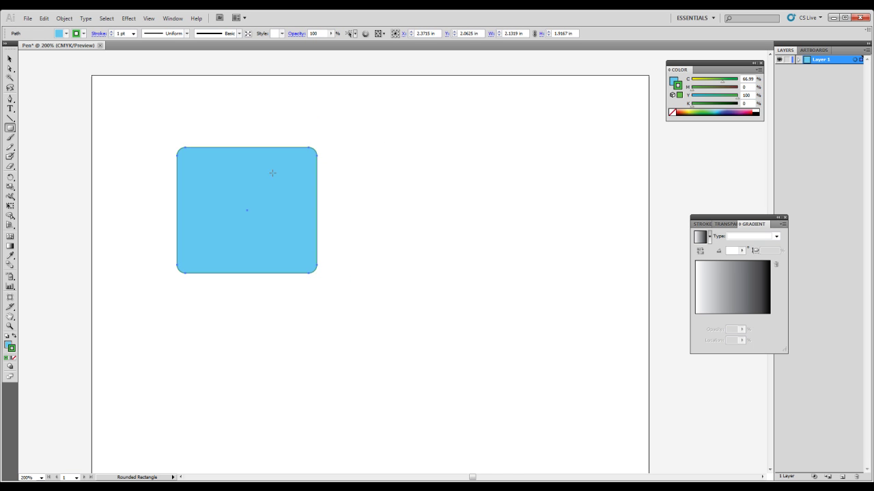
Move the rounded rectangle down and right, then resize it to about 2.07 × 1.79 in
{"action": "left_click", "coordinate": [11, 59]}
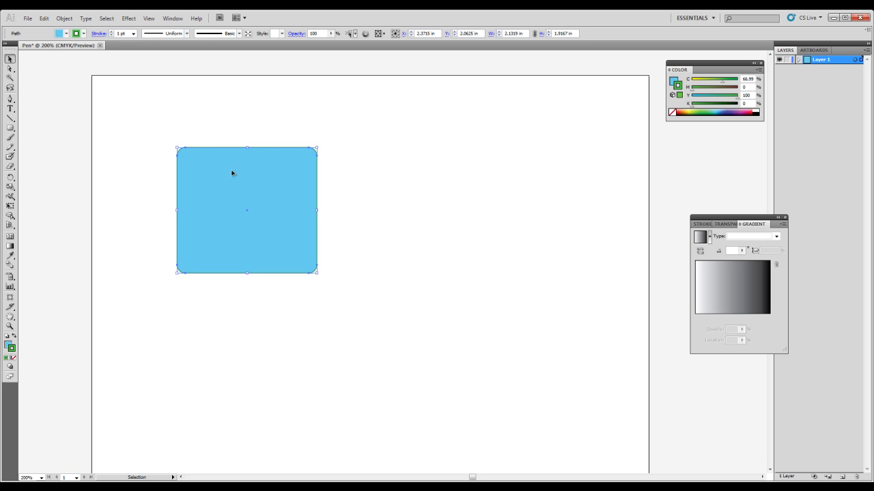
{"action": "left_click_drag", "start_coordinate": [205, 170], "coordinate": [246, 196]}
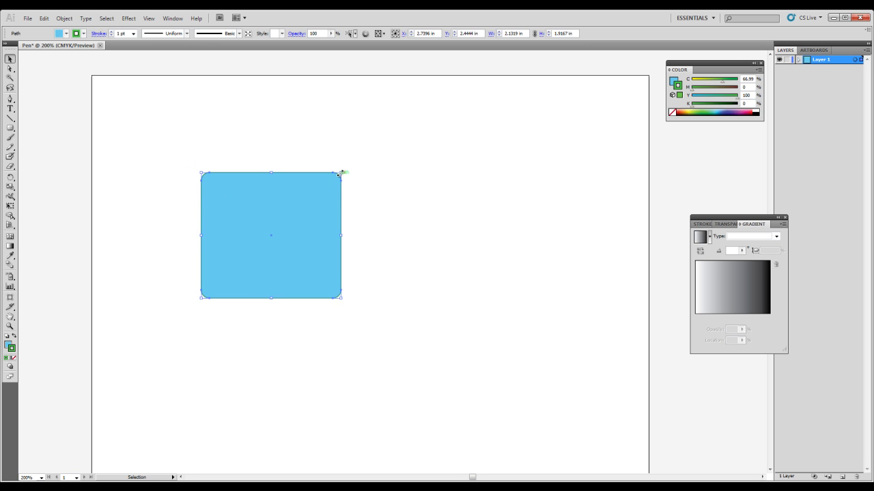
{"action": "left_click_drag", "start_coordinate": [337, 175], "coordinate": [310, 219]}
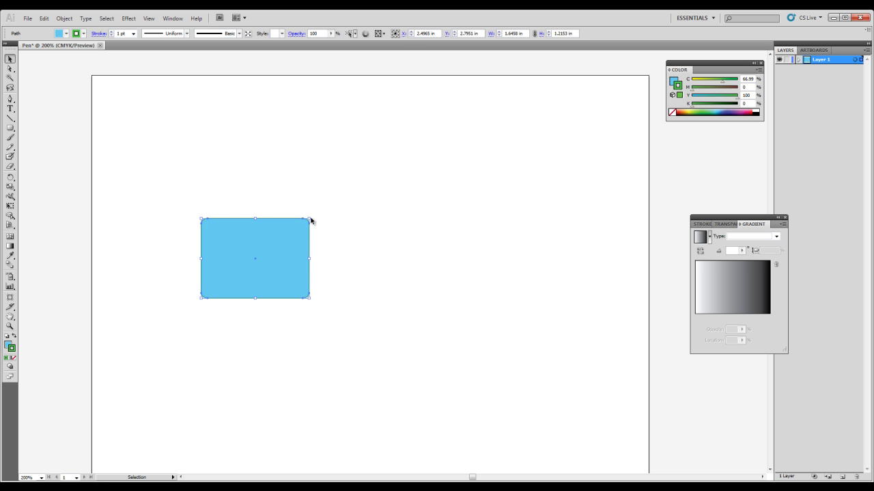
{"action": "mouse_move", "coordinate": [255, 218]}
{"action": "left_mouse_down"}
{"action": "mouse_move", "coordinate": [261, 201]}
{"action": "mouse_move", "coordinate": [259, 217]}
{"action": "mouse_move", "coordinate": [255, 209]}
{"action": "left_mouse_up"}
{"action": "mouse_move", "coordinate": [308, 254]}
{"action": "left_mouse_down"}
{"action": "mouse_move", "coordinate": [344, 255]}
{"action": "mouse_move", "coordinate": [310, 254]}
{"action": "left_mouse_up"}
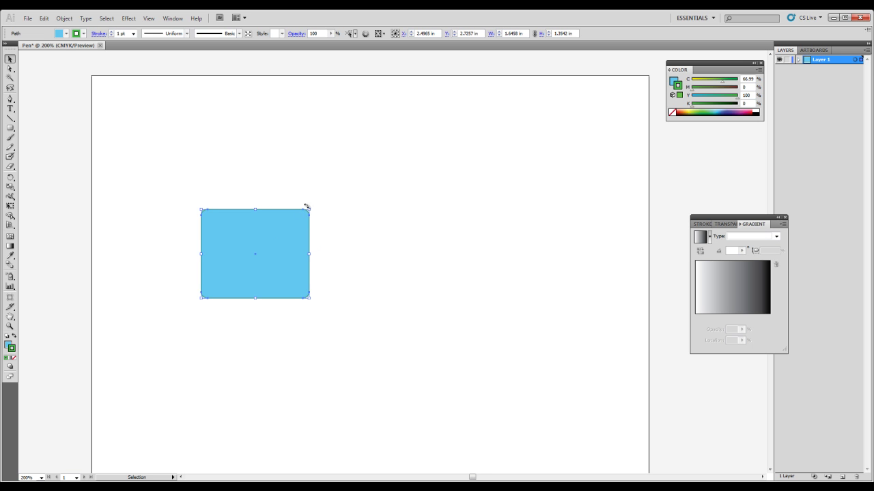
{"action": "left_click_drag", "start_coordinate": [308, 210], "coordinate": [337, 187]}
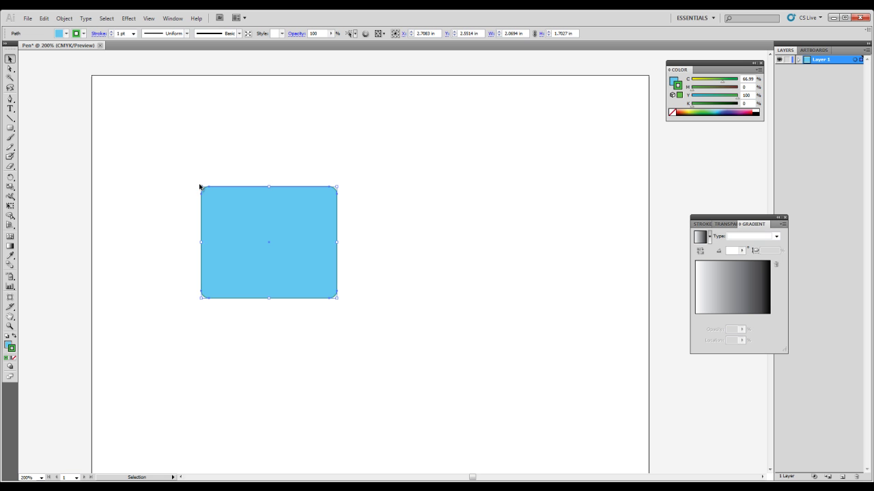
Rotate the rounded rectangle 90° to portrait, about 1.70 × 2.07 in, and nudge it right
{"action": "left_click_drag", "start_coordinate": [199, 185], "coordinate": [309, 178]}
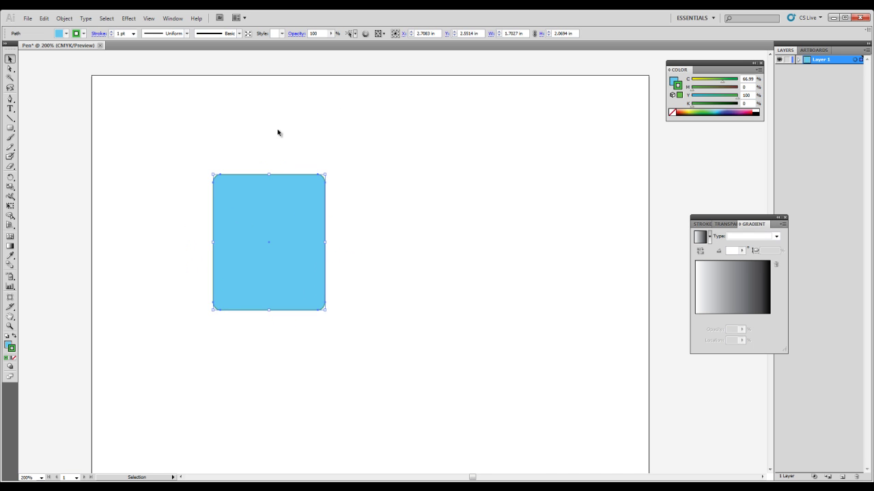
{"action": "left_click_drag", "start_coordinate": [252, 198], "coordinate": [278, 194]}
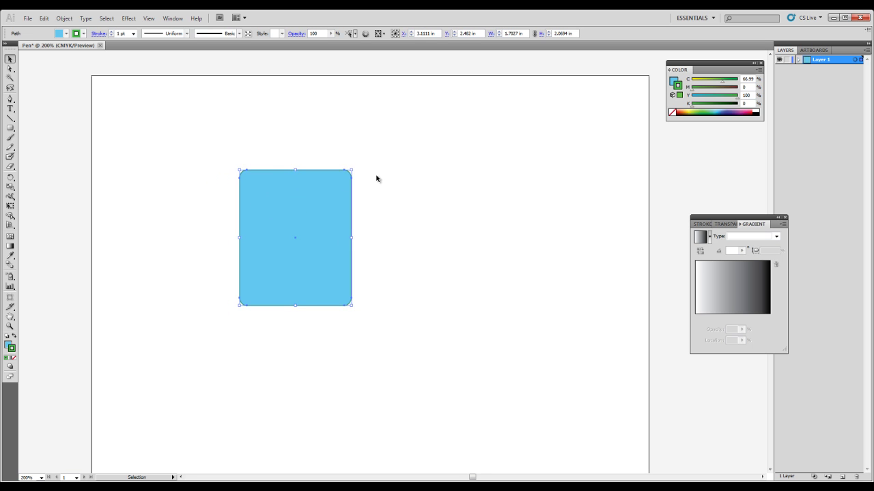
{"action": "left_click", "coordinate": [370, 176]}
{"action": "left_click", "coordinate": [322, 192]}
Select the rounded rectangle and zoom in to 600% on its body
{"action": "left_click", "coordinate": [142, 116]}
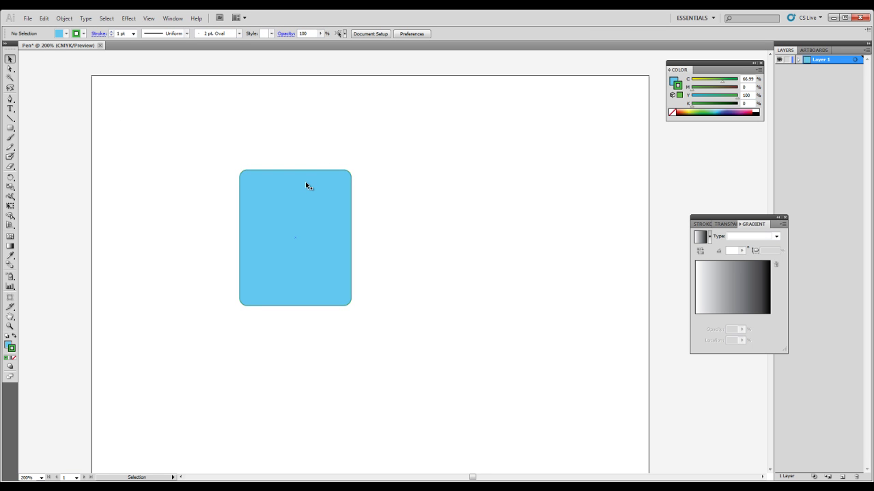
{"action": "left_click", "coordinate": [274, 185]}
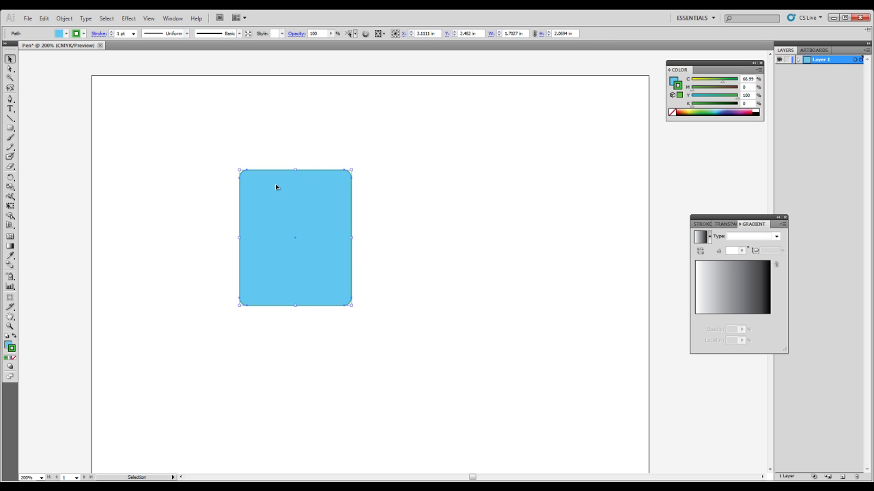
{"action": "key", "text": "ctrl+equal"}
{"action": "key", "text": "ctrl+equal"}
{"action": "key", "text": "ctrl+equal"}
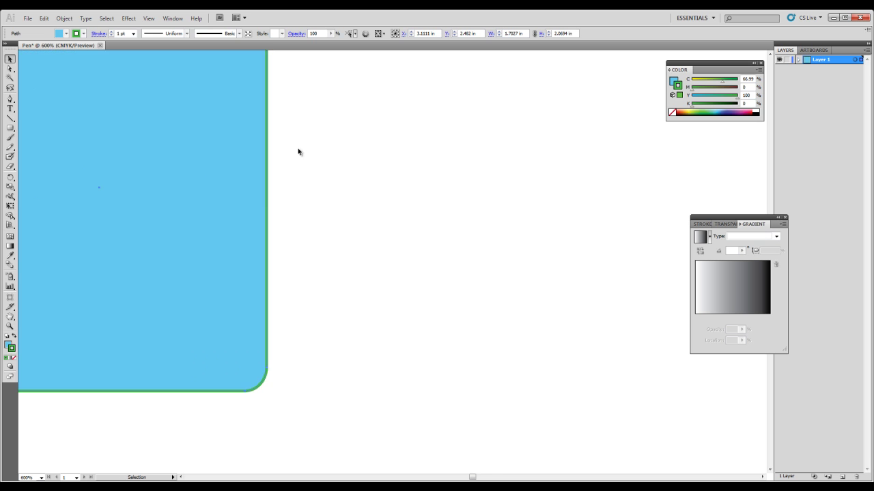
{"action": "left_click_drag", "start_coordinate": [168, 263], "coordinate": [436, 226]}
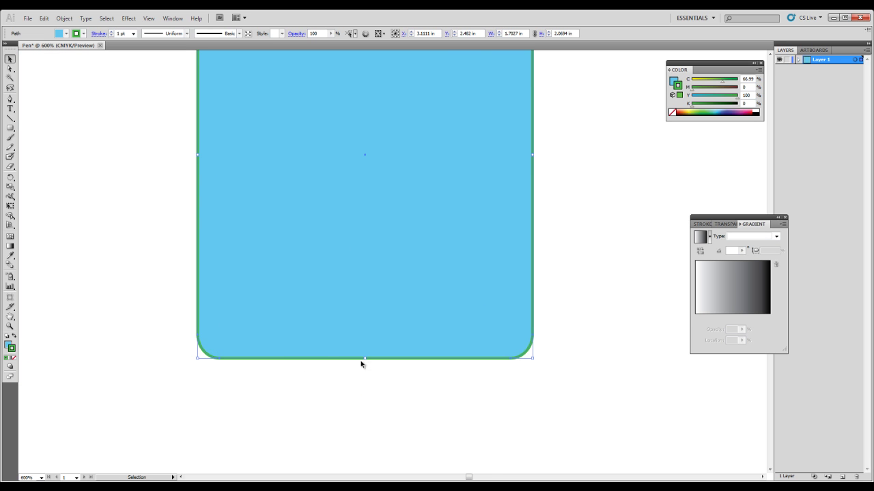
Select the anchor points at the rectangle's bottom-left, top-left and top-right corners with Direct Selection
{"action": "left_click", "coordinate": [11, 68]}
{"action": "left_click_drag", "start_coordinate": [173, 312], "coordinate": [221, 346]}
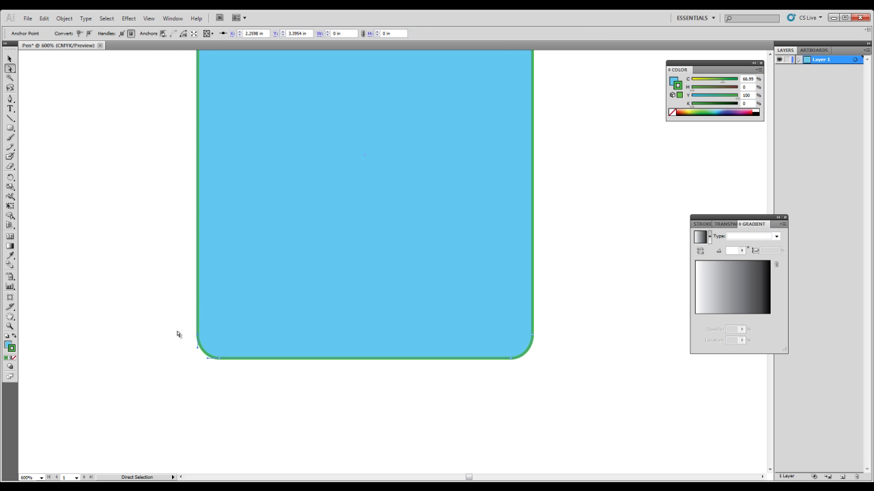
{"action": "left_click", "coordinate": [176, 308]}
{"action": "left_click_drag", "start_coordinate": [249, 153], "coordinate": [212, 280]}
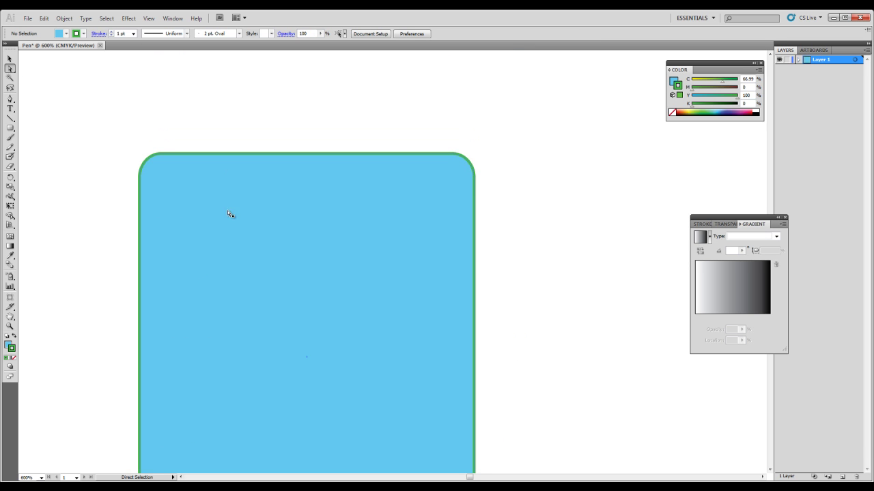
{"action": "left_click_drag", "start_coordinate": [162, 142], "coordinate": [199, 180]}
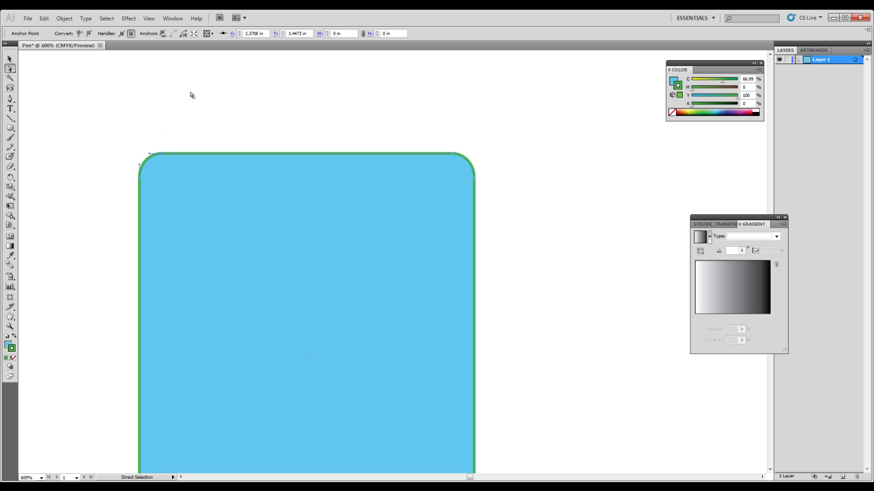
{"action": "left_click_drag", "start_coordinate": [121, 172], "coordinate": [150, 183]}
{"action": "left_click", "coordinate": [163, 155]}
{"action": "left_click", "coordinate": [454, 156]}
Zoom in on the top-right corner and try raising its top anchor, then undo the move
{"action": "key", "text": "ctrl+equal"}
{"action": "scroll", "coordinate": [429, 151], "scroll_direction": "up", "scroll_amount": 2}
{"action": "scroll", "coordinate": [403, 221], "scroll_direction": "right", "scroll_amount": 2}
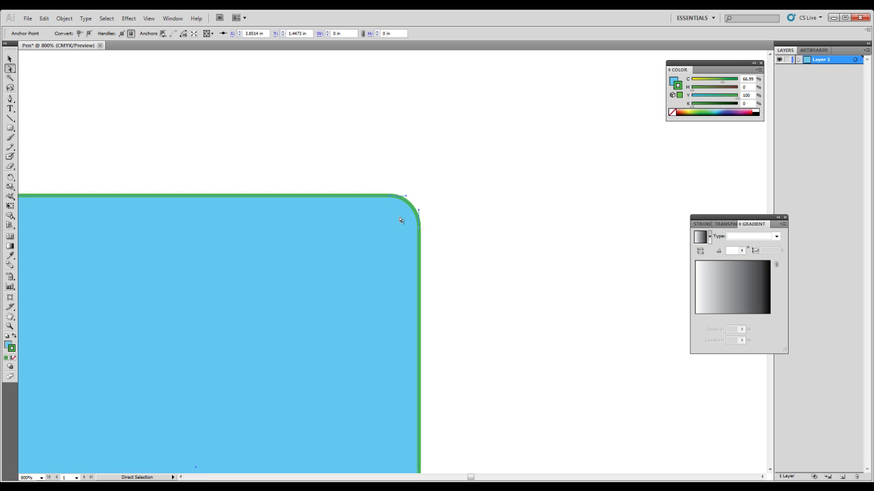
{"action": "left_click", "coordinate": [419, 231]}
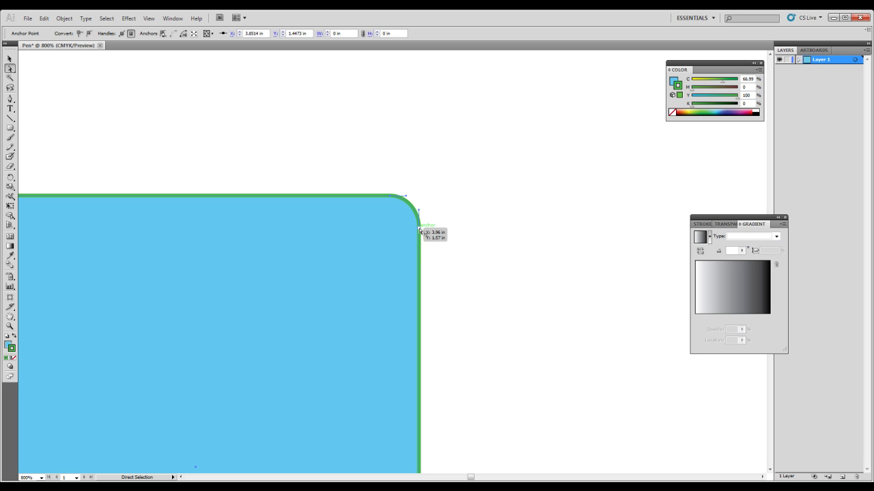
{"action": "left_click", "coordinate": [389, 196]}
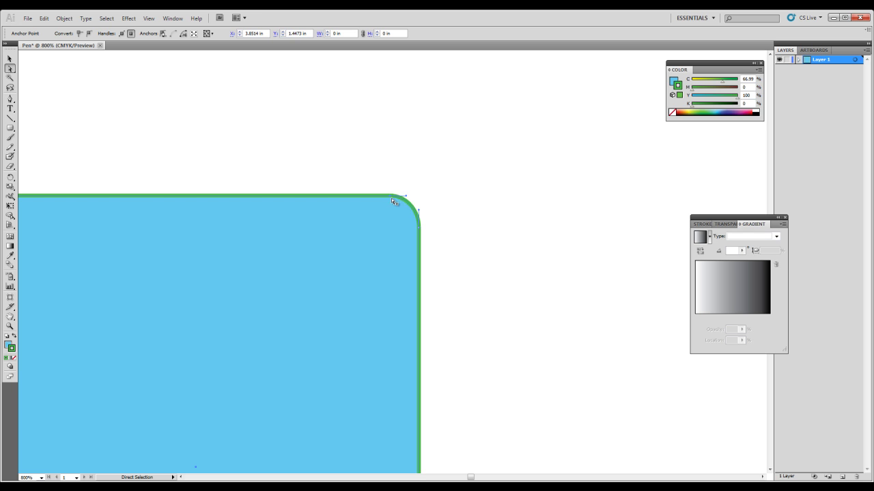
{"action": "left_click_drag", "start_coordinate": [391, 198], "coordinate": [394, 163]}
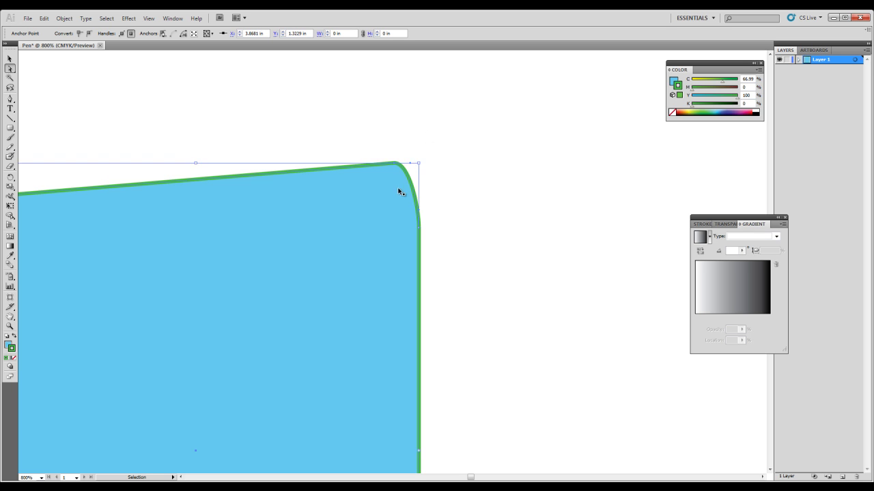
{"action": "key", "text": "ctrl+z"}
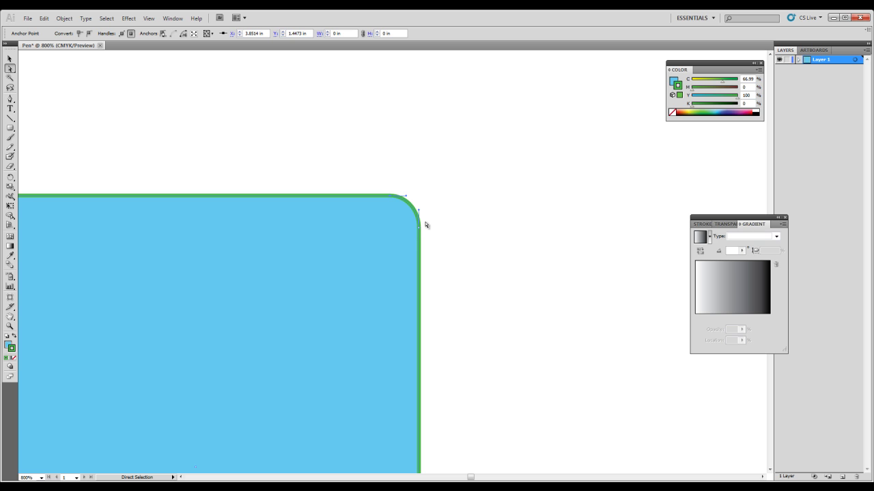
Reselect the anchor points around the top-right corner and the whole rectangle path
{"action": "left_click_drag", "start_coordinate": [454, 178], "coordinate": [379, 236]}
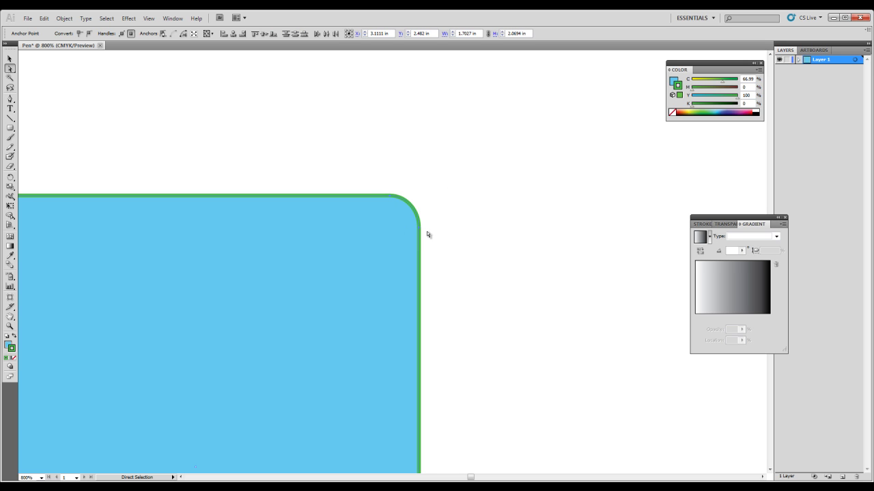
{"action": "left_click", "coordinate": [507, 197]}
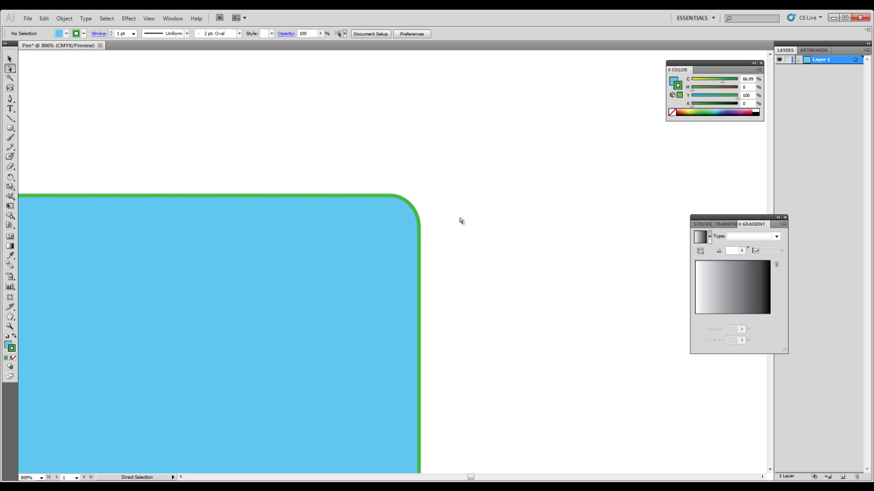
{"action": "left_click", "coordinate": [419, 222]}
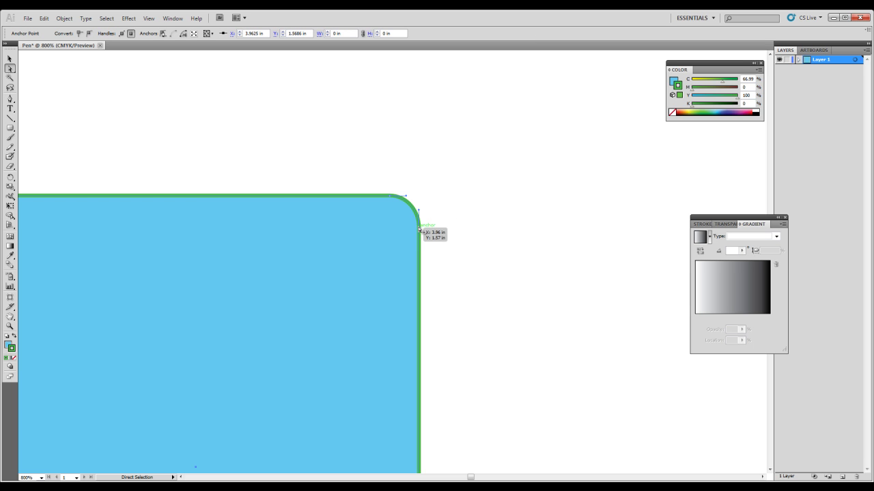
{"action": "left_click", "coordinate": [388, 196], "text": "ctrl"}
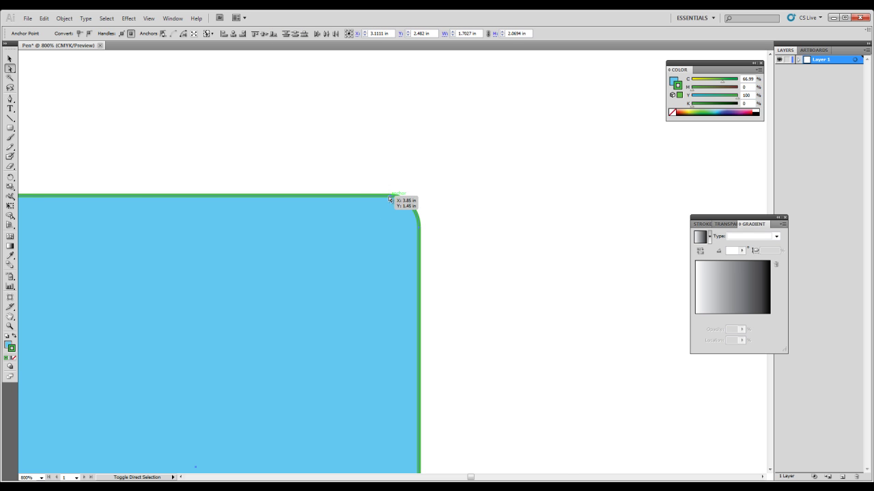
{"action": "left_click_drag", "start_coordinate": [294, 185], "coordinate": [426, 182]}
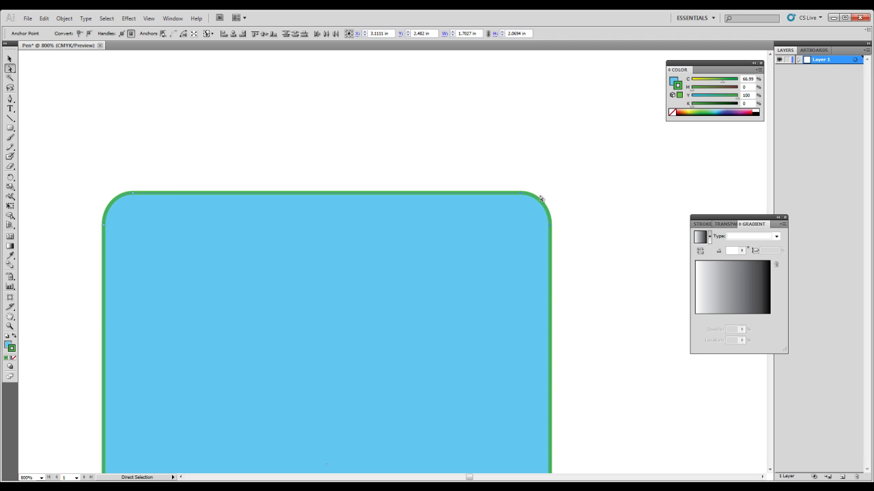
Zoom in on the top-right corner and pull its direction handles outward to curve it
{"action": "left_click", "coordinate": [516, 196]}
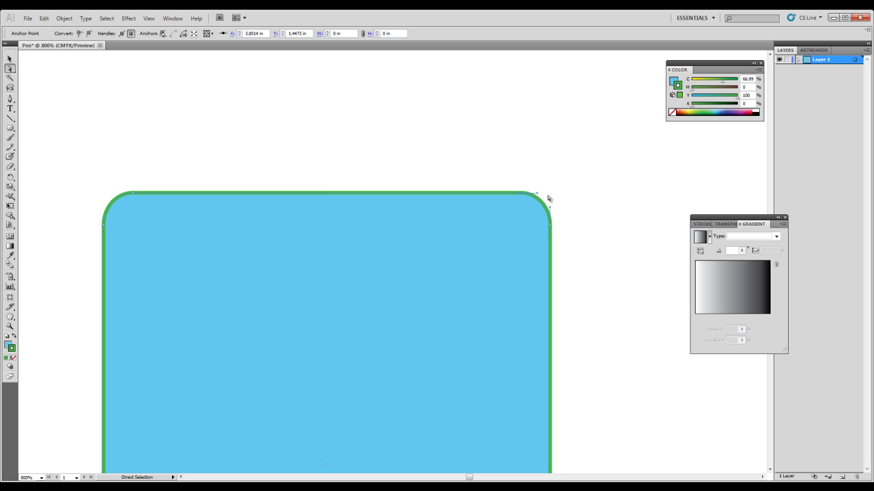
{"action": "key", "text": "ctrl"}
{"action": "key", "text": "ctrl+equal"}
{"action": "left_click_drag", "start_coordinate": [431, 214], "coordinate": [305, 285]}
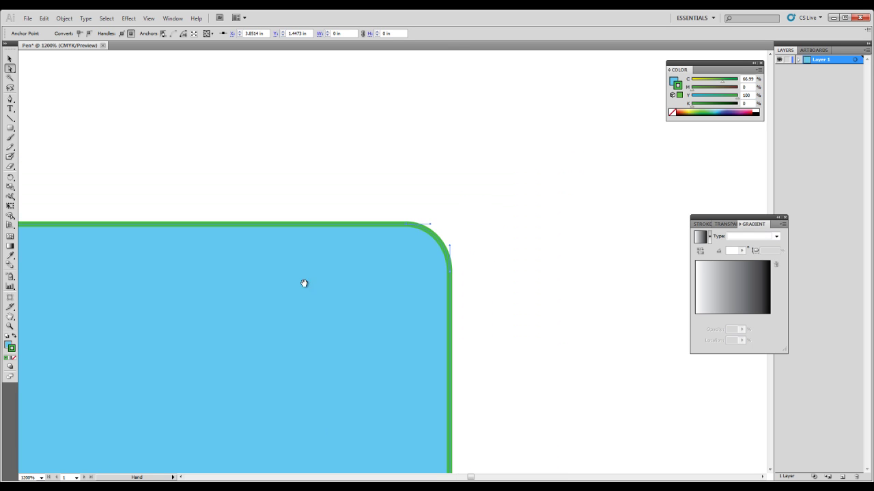
{"action": "left_click_drag", "start_coordinate": [429, 226], "coordinate": [437, 226]}
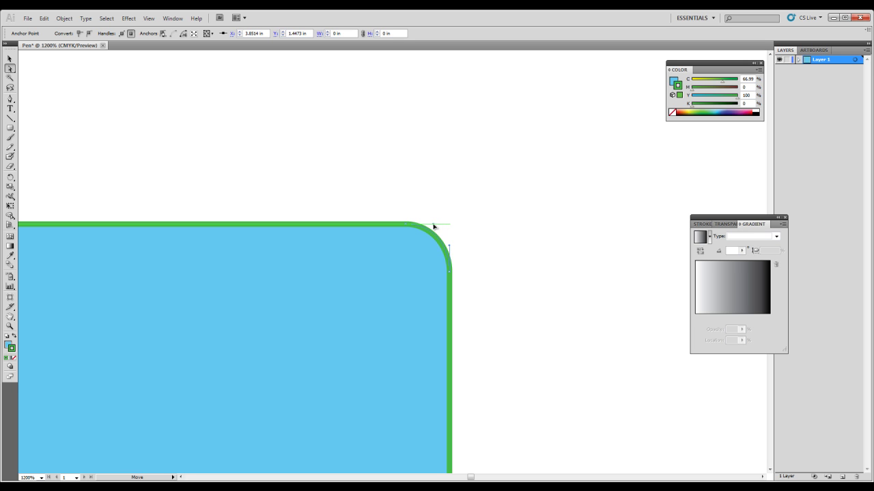
{"action": "left_click_drag", "start_coordinate": [436, 226], "coordinate": [439, 226]}
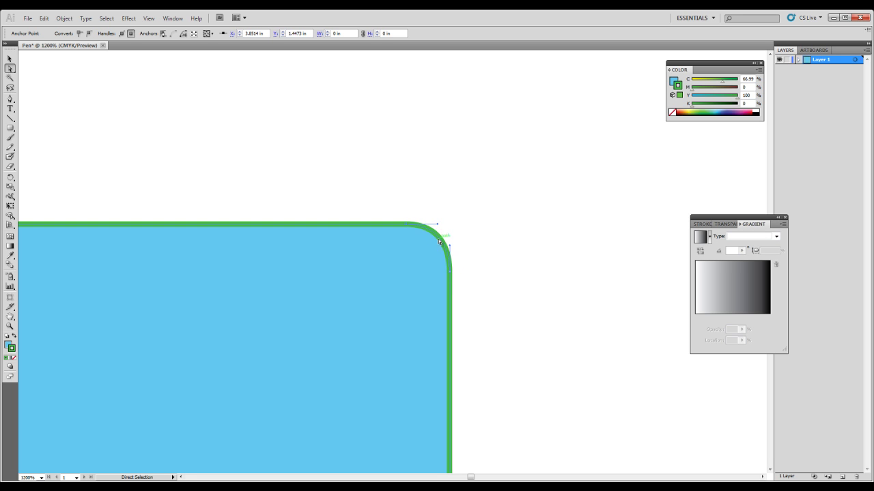
{"action": "mouse_move", "coordinate": [451, 250]}
{"action": "left_mouse_down"}
{"action": "mouse_move", "coordinate": [451, 237]}
{"action": "mouse_move", "coordinate": [468, 244]}
{"action": "mouse_move", "coordinate": [482, 219]}
{"action": "mouse_move", "coordinate": [487, 239]}
{"action": "left_mouse_up"}
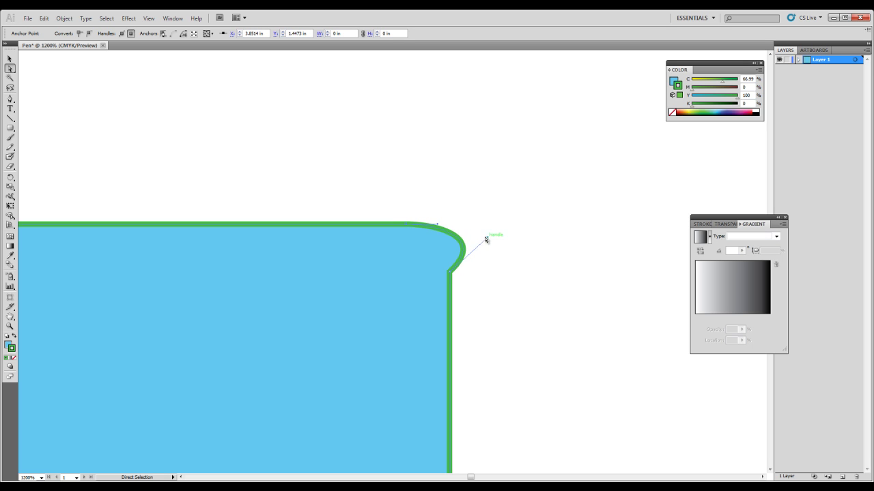
Lengthen the upper and lower handles until the corner bulges into a round knob, then zoom out
{"action": "left_click", "coordinate": [441, 215]}
{"action": "left_click", "coordinate": [431, 228]}
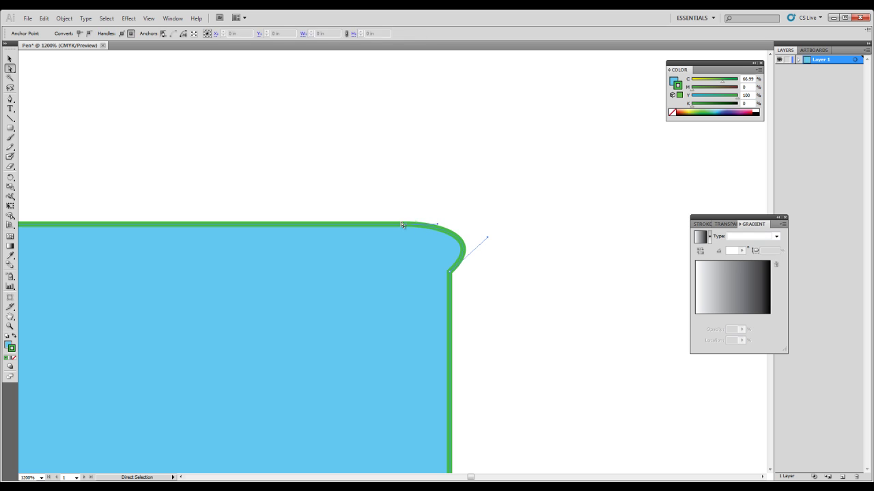
{"action": "left_click_drag", "start_coordinate": [442, 223], "coordinate": [430, 176]}
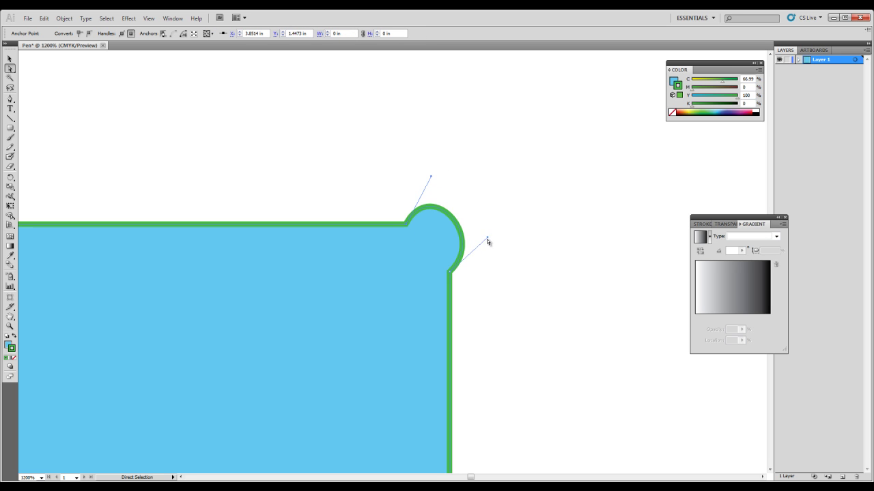
{"action": "left_click_drag", "start_coordinate": [487, 239], "coordinate": [505, 240]}
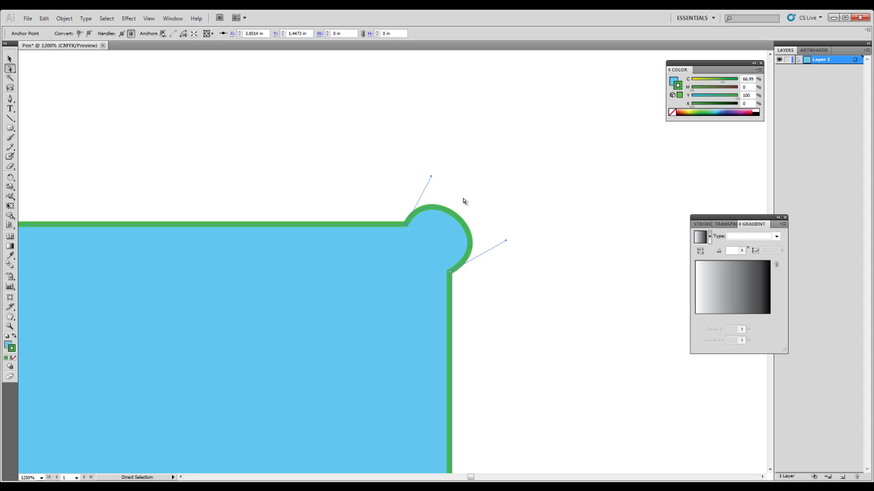
{"action": "left_click", "coordinate": [432, 174]}
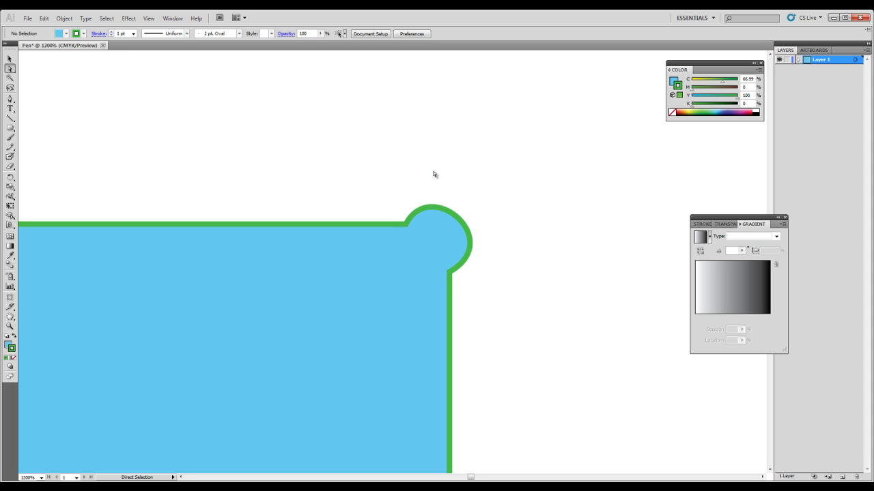
{"action": "left_click", "coordinate": [406, 228]}
{"action": "left_click_drag", "start_coordinate": [431, 176], "coordinate": [443, 167]}
{"action": "left_click_drag", "start_coordinate": [505, 241], "coordinate": [517, 239]}
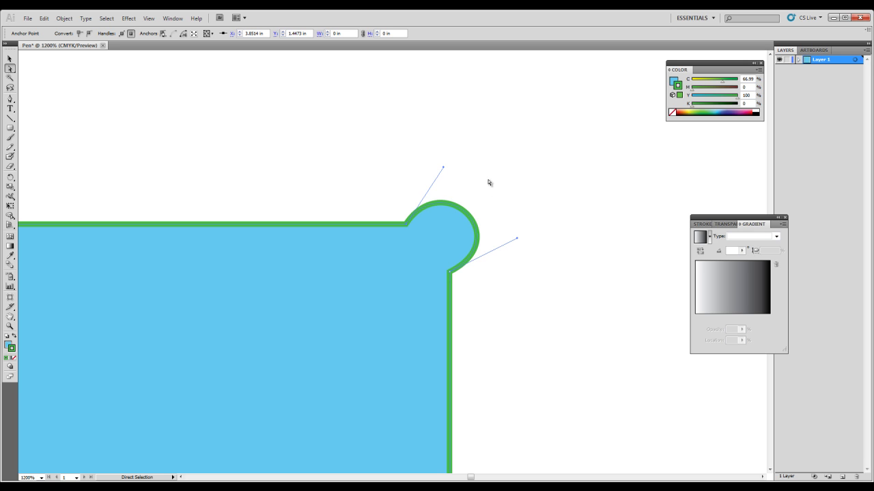
{"action": "left_click", "coordinate": [449, 270]}
{"action": "left_click", "coordinate": [334, 179]}
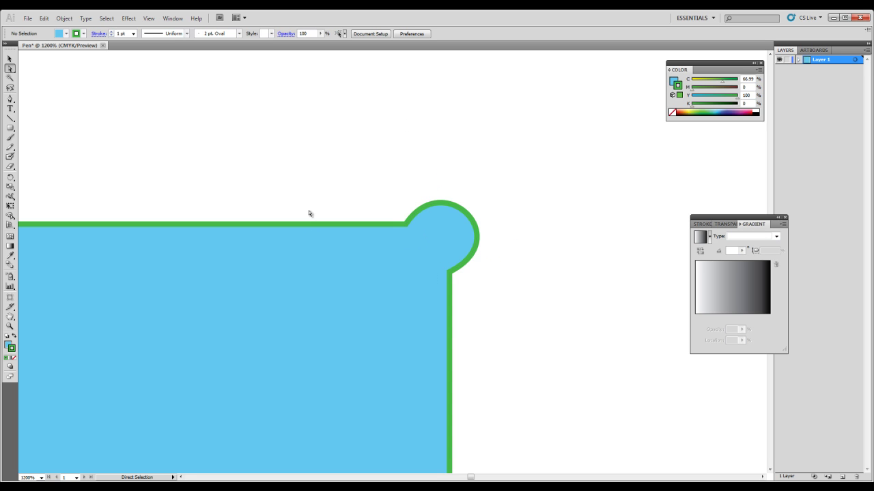
{"action": "key", "text": "ctrl+minus"}
{"action": "key", "text": "ctrl+minus"}
{"action": "key", "text": "ctrl+minus"}
{"action": "key", "text": "ctrl+minus"}
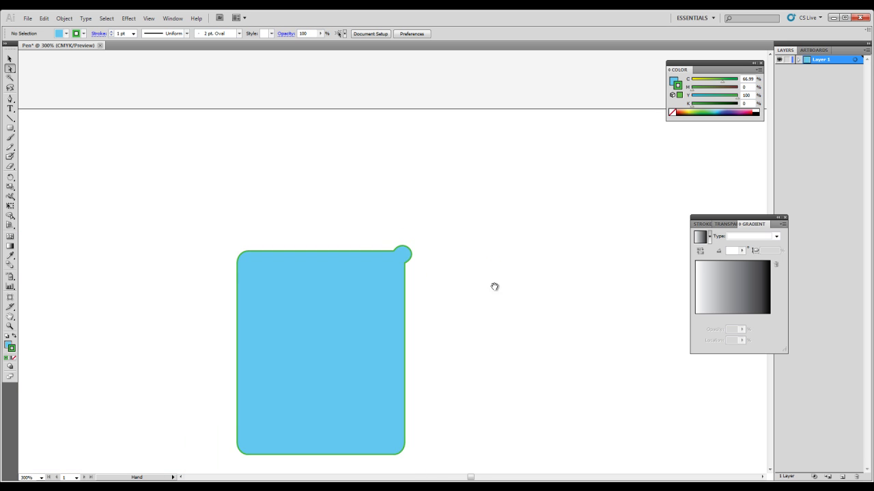
Pan to empty canvas and place a first Pen Tool anchor to the right of the rounded shape
{"action": "left_click_drag", "start_coordinate": [529, 282], "coordinate": [332, 236]}
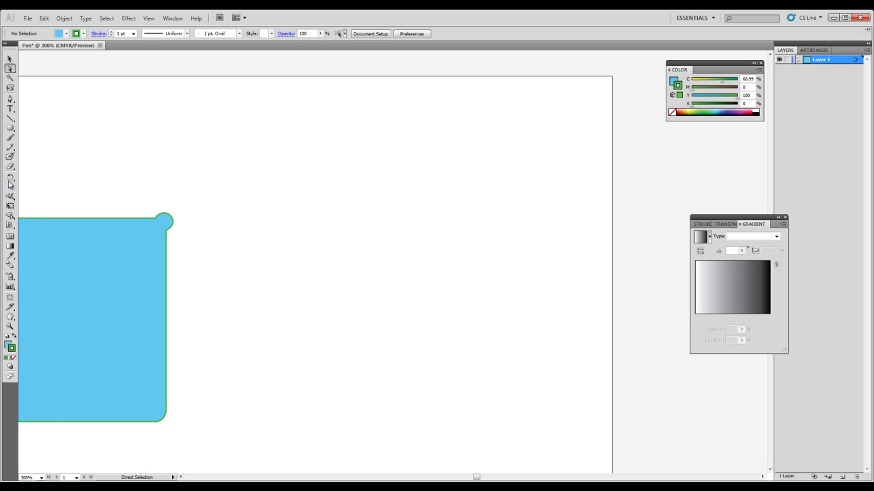
{"action": "left_click", "coordinate": [10, 100]}
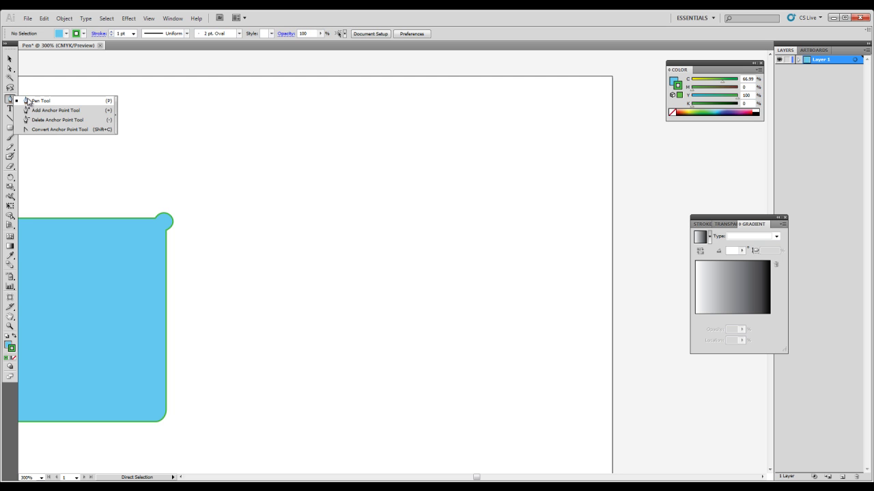
{"action": "left_click", "coordinate": [101, 103]}
{"action": "left_click", "coordinate": [99, 104]}
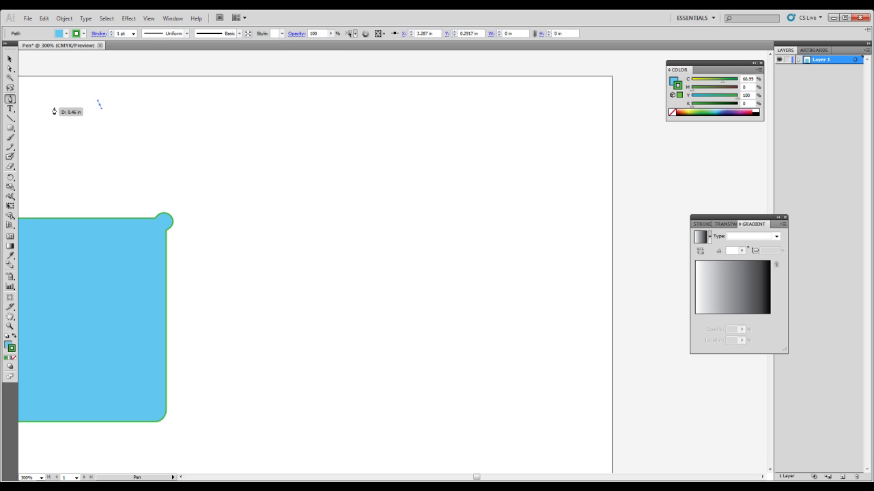
{"action": "left_click", "coordinate": [187, 139], "text": "ctrl"}
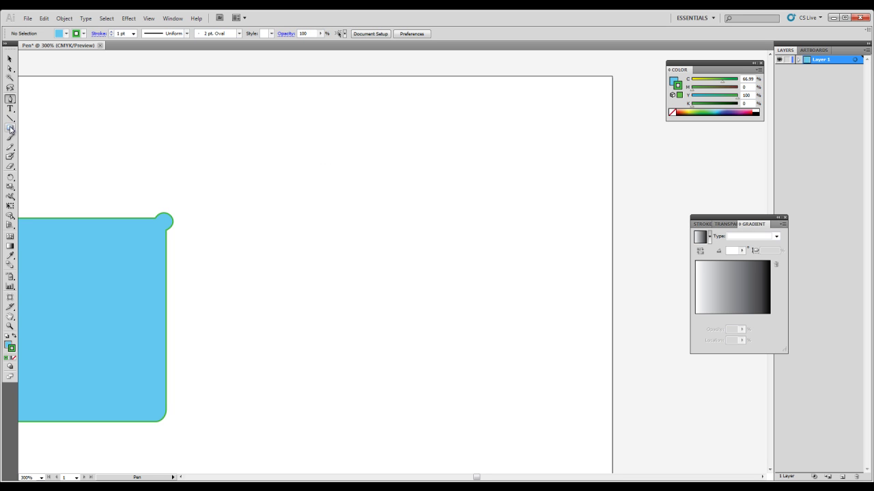
{"action": "left_click", "coordinate": [299, 133]}
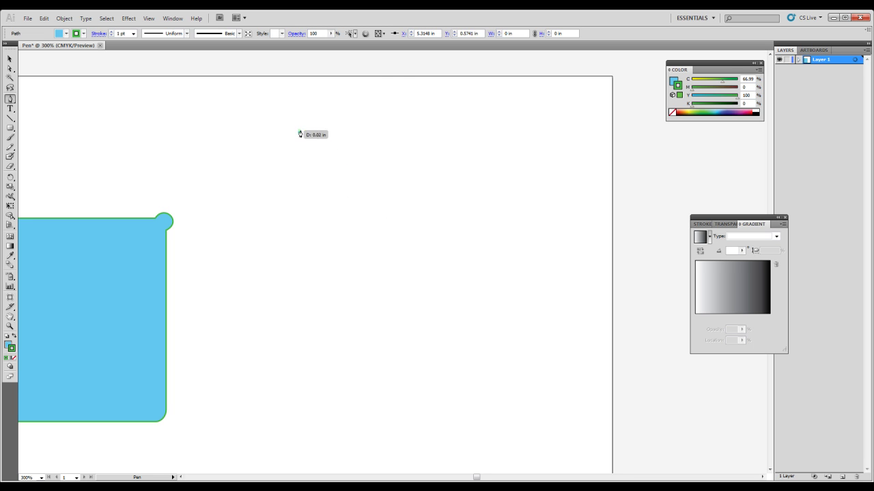
Add four more corner points to complete a closed light-blue pentagon with a green outline
{"action": "left_click", "coordinate": [370, 223]}
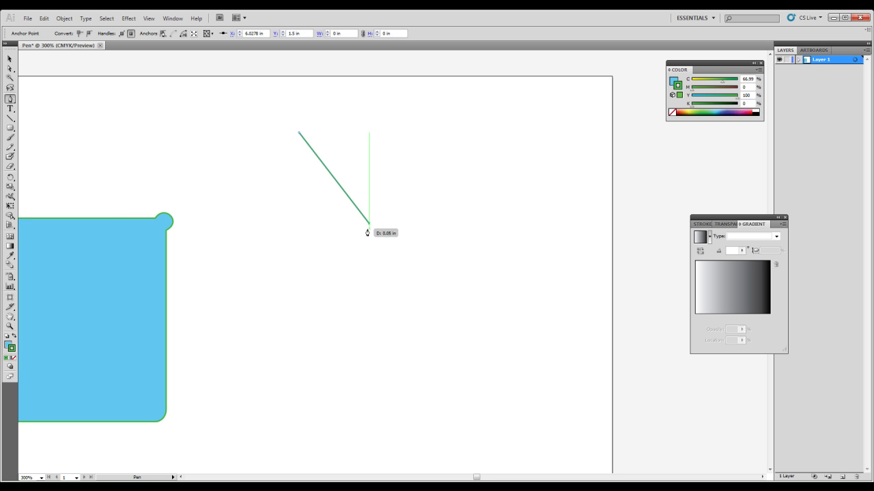
{"action": "left_click", "coordinate": [282, 254]}
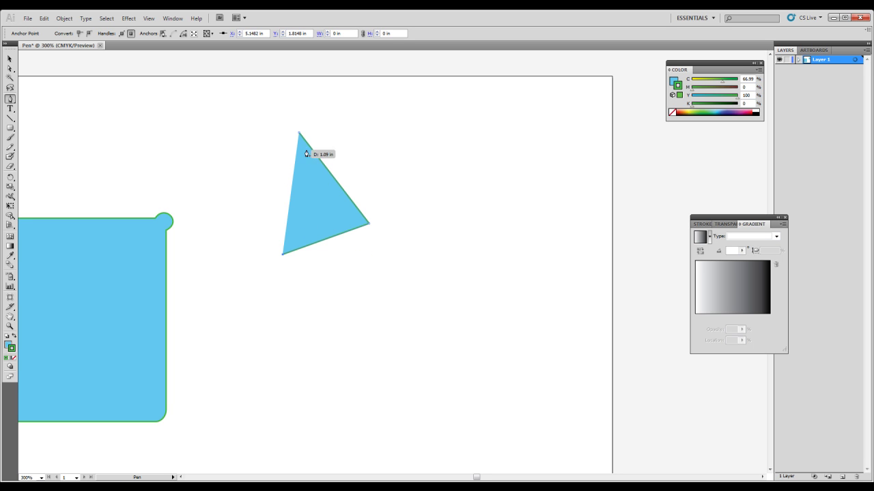
{"action": "left_click", "coordinate": [230, 185]}
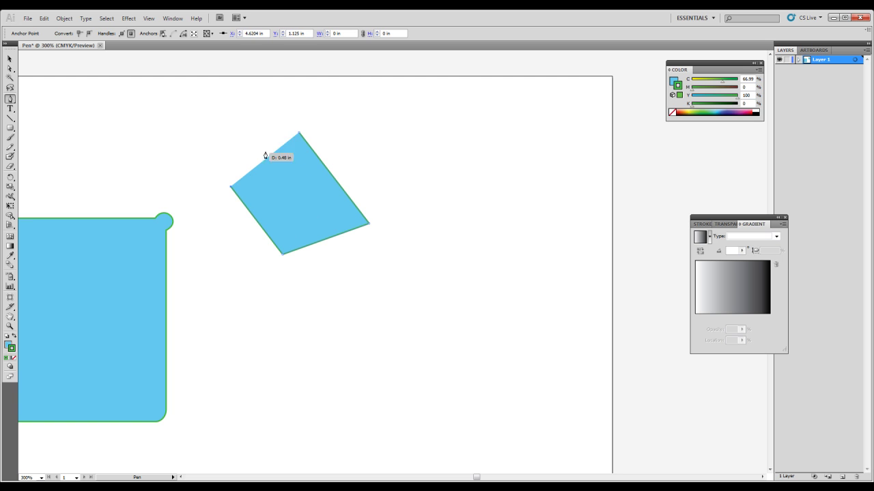
{"action": "left_click", "coordinate": [239, 123]}
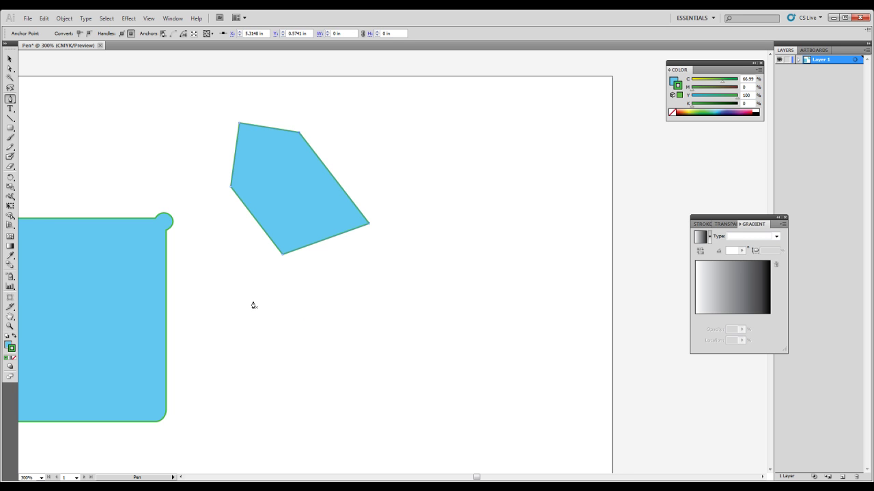
Drag out a curved pen segment below the pentagon, then turn off View > Smart Guides
{"action": "mouse_move", "coordinate": [250, 353]}
{"action": "left_mouse_down"}
{"action": "mouse_move", "coordinate": [310, 339]}
{"action": "mouse_move", "coordinate": [236, 351]}
{"action": "mouse_move", "coordinate": [249, 353]}
{"action": "left_mouse_up"}
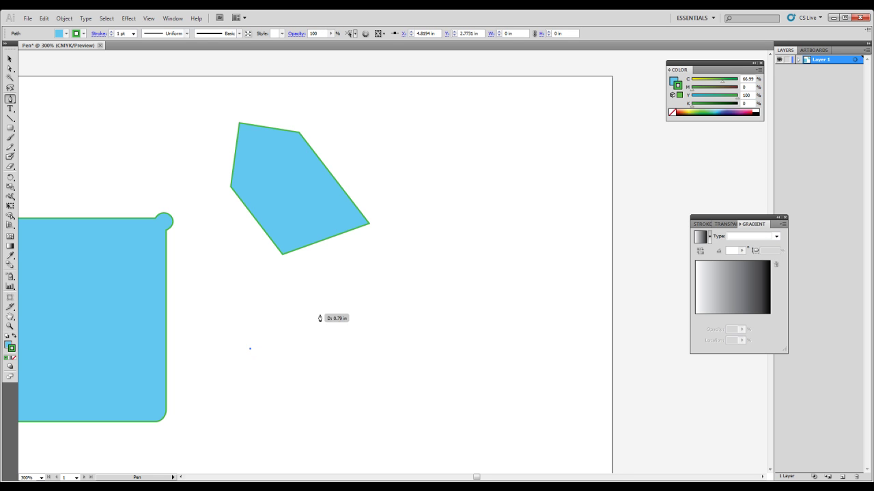
{"action": "left_click_drag", "start_coordinate": [315, 300], "coordinate": [363, 299]}
{"action": "left_click_drag", "start_coordinate": [250, 348], "coordinate": [317, 341]}
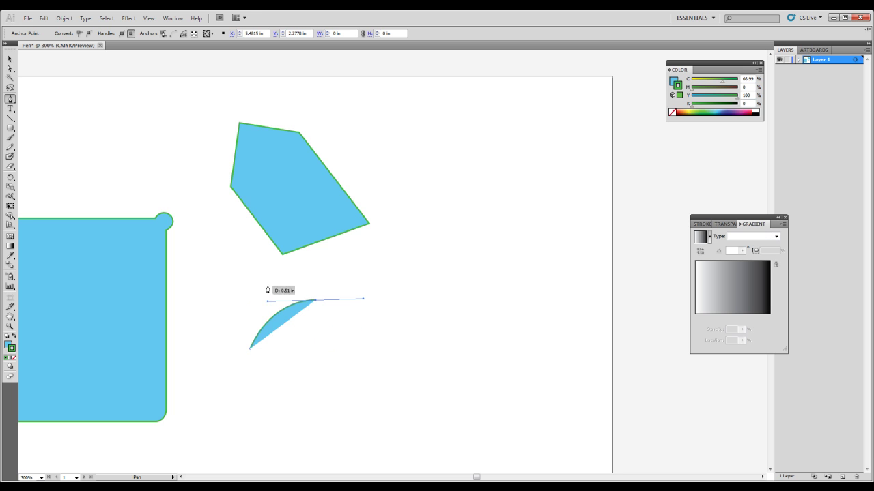
{"action": "left_click", "coordinate": [149, 18]}
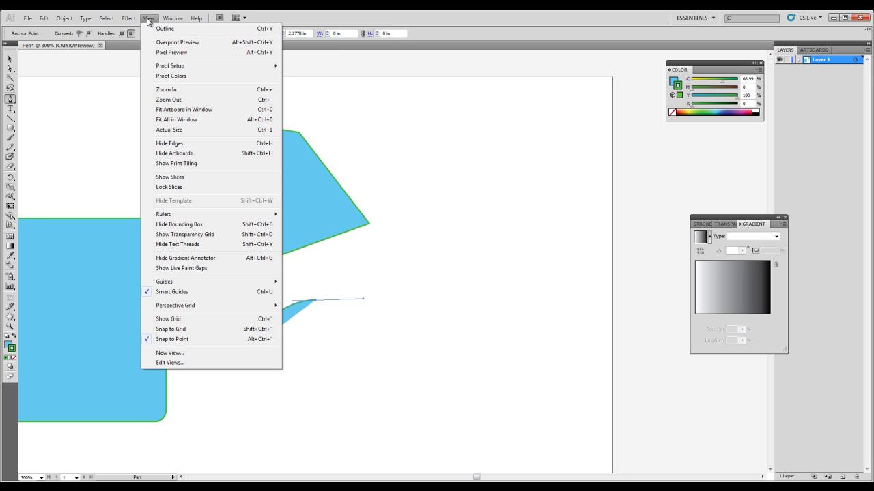
{"action": "left_click", "coordinate": [182, 293]}
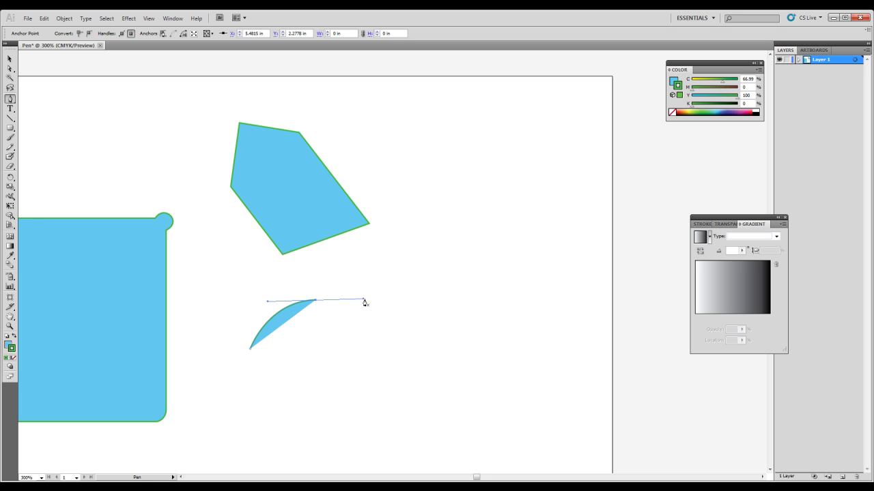
Undo the curved sliver and redraw a light-blue half-dome, curved on top and flat underneath
{"action": "left_click", "coordinate": [375, 346]}
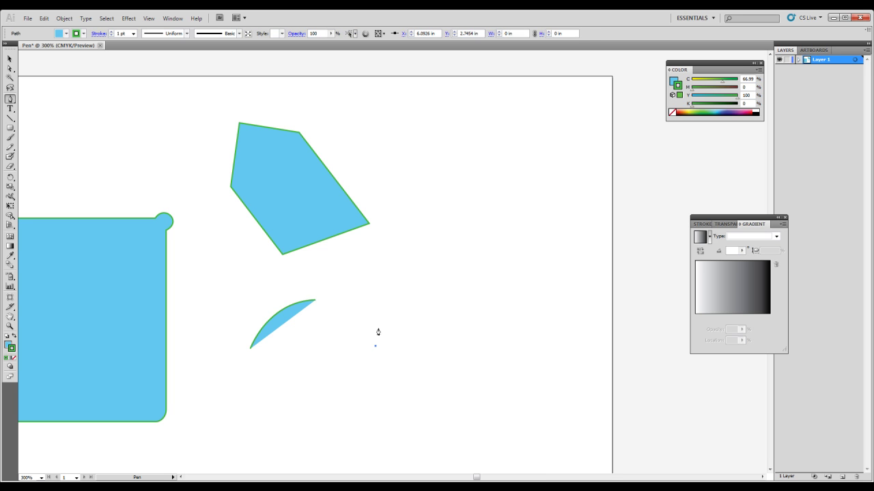
{"action": "key", "text": "ctrl+z"}
{"action": "key", "text": "ctrl+z"}
{"action": "key", "text": "ctrl+z"}
{"action": "left_click", "coordinate": [251, 359]}
{"action": "left_click_drag", "start_coordinate": [302, 306], "coordinate": [351, 305]}
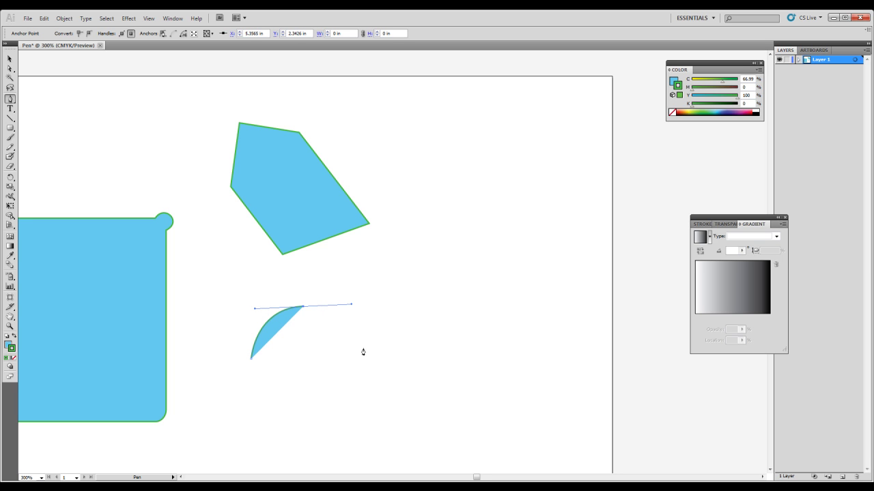
{"action": "left_click", "coordinate": [362, 353]}
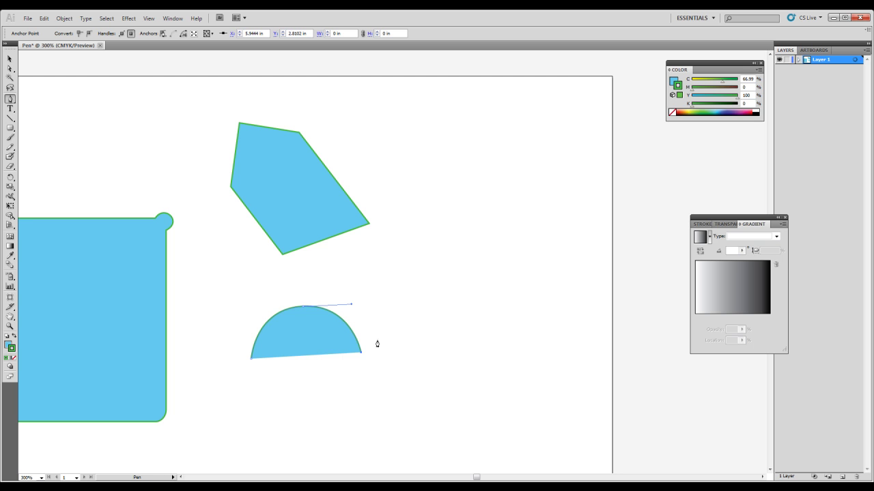
{"action": "key", "text": "ctrl+z"}
{"action": "key", "text": "ctrl+z"}
{"action": "key", "text": "ctrl+z"}
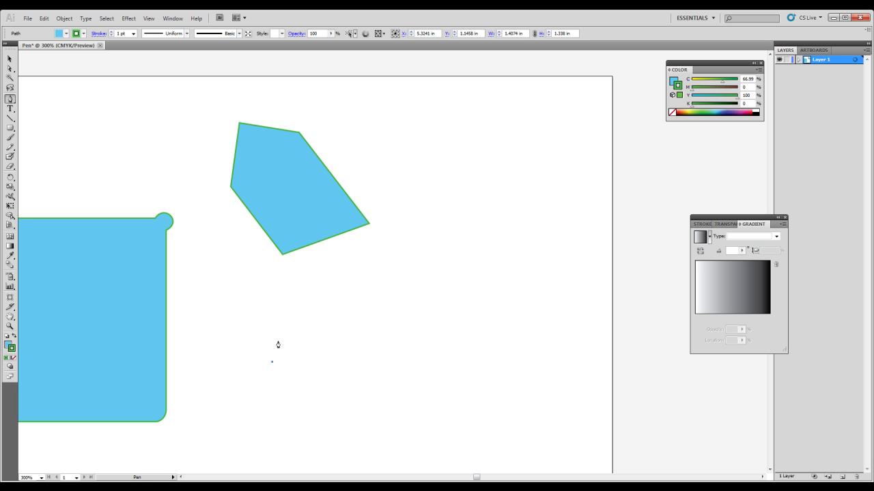
{"action": "mouse_move", "coordinate": [273, 354]}
{"action": "left_mouse_down"}
{"action": "mouse_move", "coordinate": [283, 339]}
{"action": "mouse_move", "coordinate": [343, 321]}
{"action": "mouse_move", "coordinate": [376, 351]}
{"action": "mouse_move", "coordinate": [378, 368]}
{"action": "left_mouse_up"}
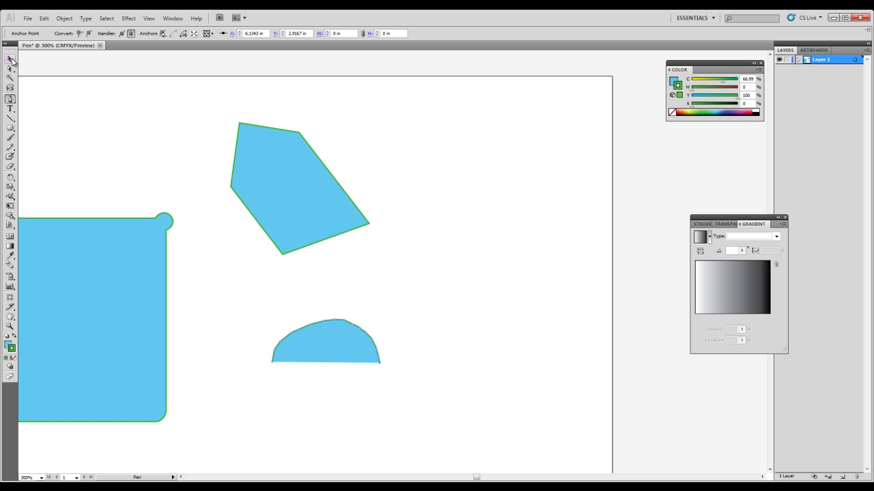
Select the half-dome shape below the pentagon and delete it
{"action": "left_click", "coordinate": [11, 60]}
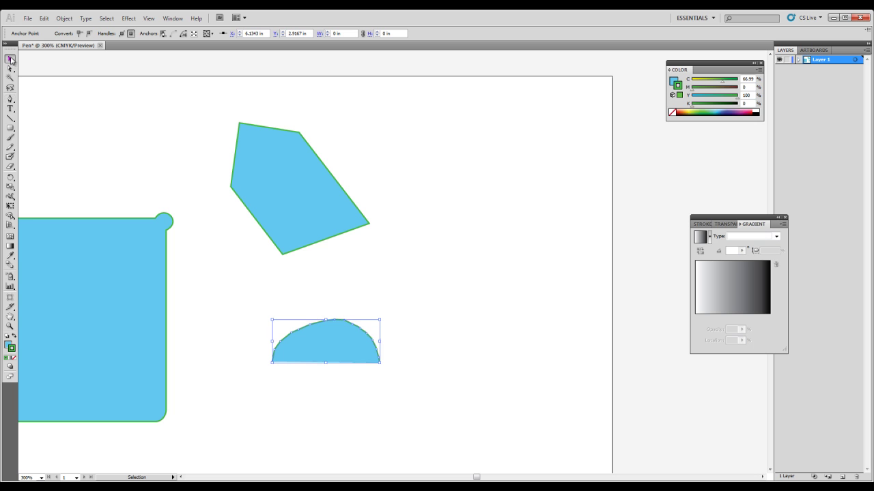
{"action": "left_click", "coordinate": [335, 359]}
{"action": "left_click_drag", "start_coordinate": [349, 348], "coordinate": [333, 348]}
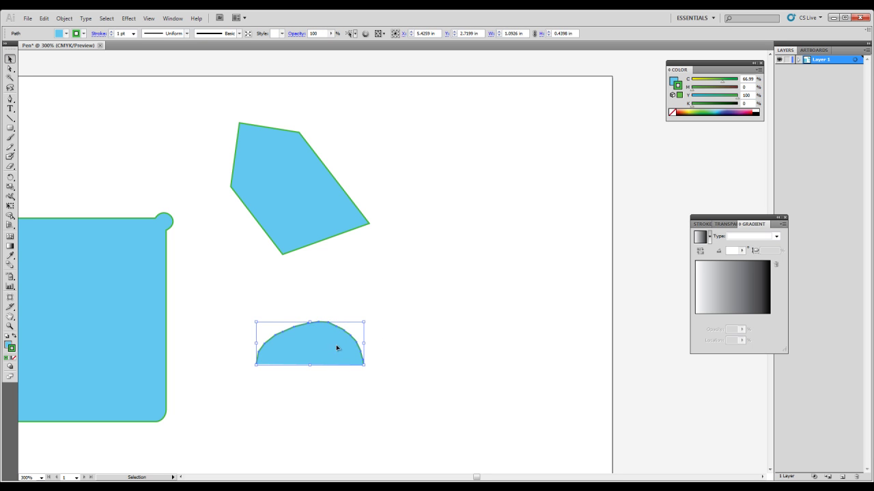
{"action": "key", "text": "Delete"}
Draw a closed wavy blob with the Pen tool, using curved anchors for its bumps and dip
{"action": "key", "text": "p"}
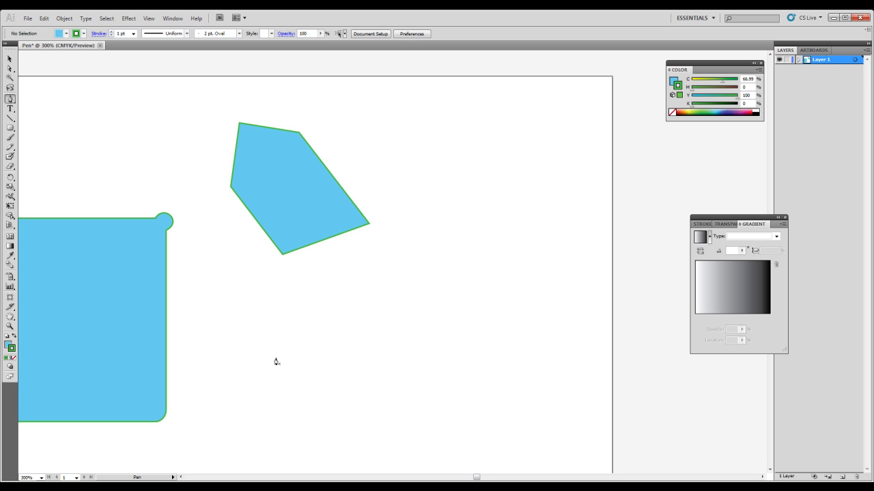
{"action": "left_click", "coordinate": [237, 356]}
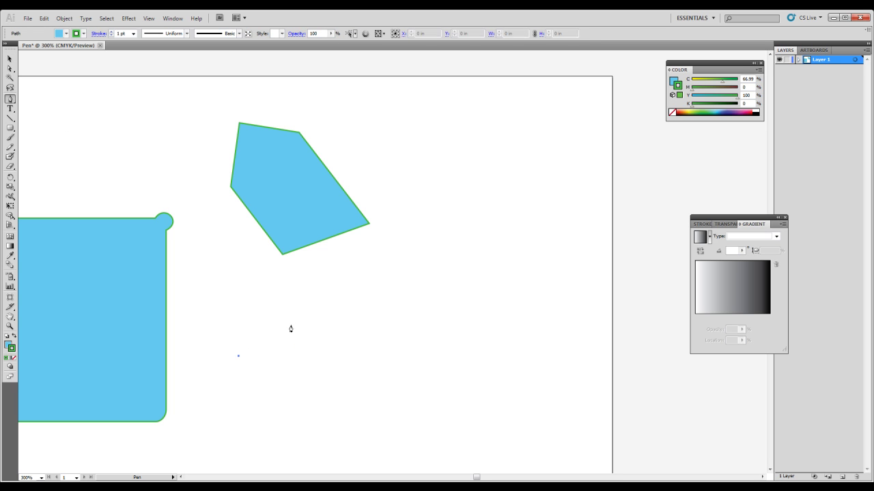
{"action": "left_click_drag", "start_coordinate": [297, 319], "coordinate": [309, 321]}
{"action": "left_click_drag", "start_coordinate": [335, 322], "coordinate": [343, 321]}
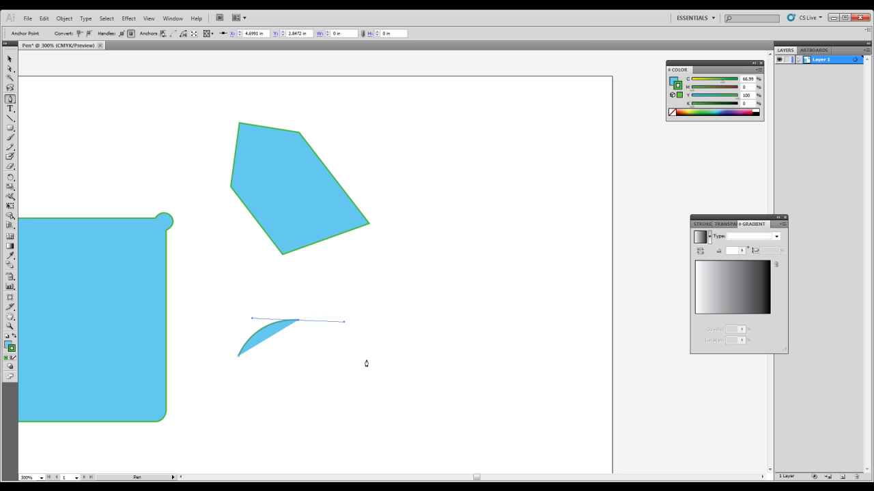
{"action": "left_click_drag", "start_coordinate": [357, 366], "coordinate": [399, 361]}
{"action": "left_click_drag", "start_coordinate": [404, 316], "coordinate": [438, 321]}
{"action": "left_click_drag", "start_coordinate": [424, 390], "coordinate": [377, 408]}
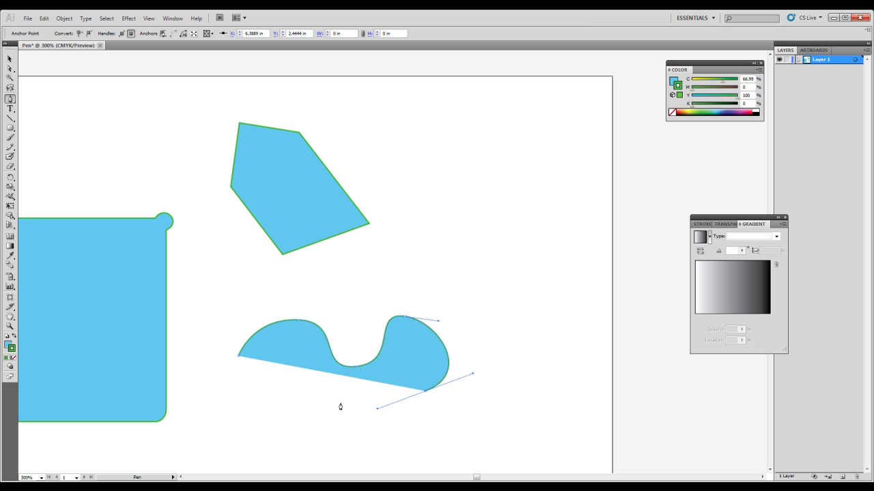
{"action": "left_click_drag", "start_coordinate": [295, 404], "coordinate": [223, 357]}
{"action": "left_click", "coordinate": [238, 355]}
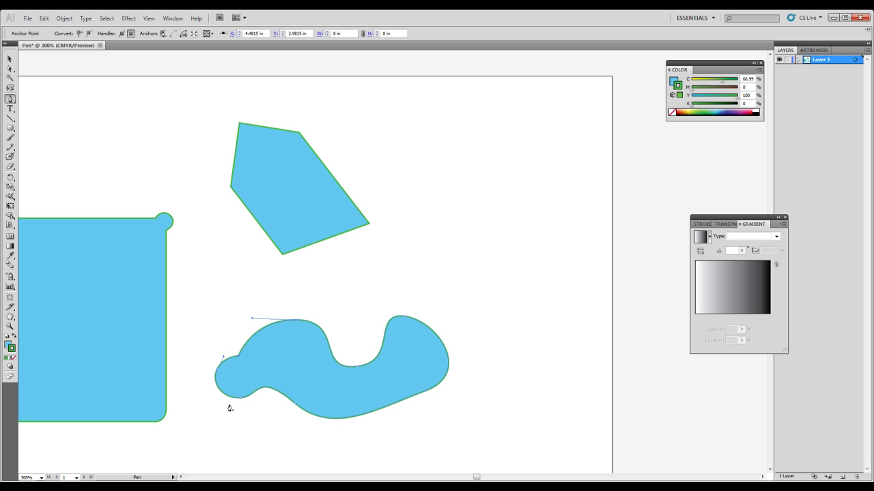
Drag the blob's top-left curve outward so that edge bulges
{"action": "left_click", "coordinate": [217, 369], "text": "ctrl"}
{"action": "left_click", "coordinate": [237, 356], "text": "ctrl"}
{"action": "left_click", "coordinate": [228, 319]}
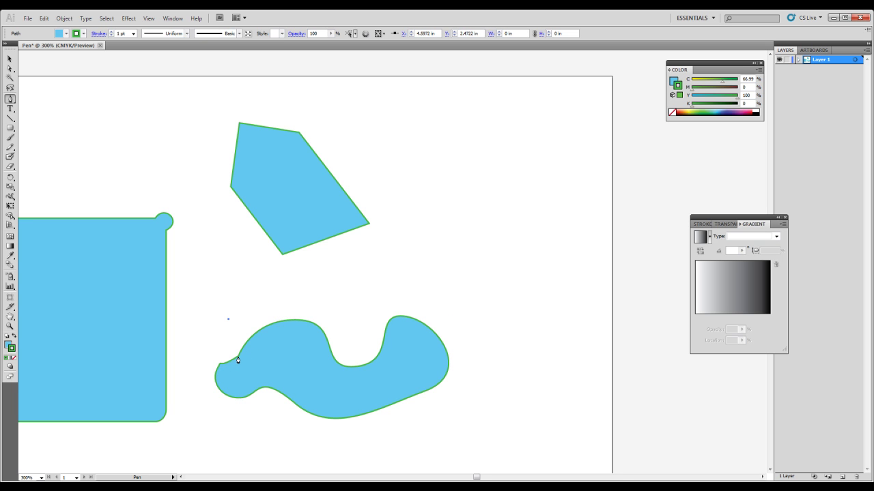
{"action": "left_click", "coordinate": [239, 356]}
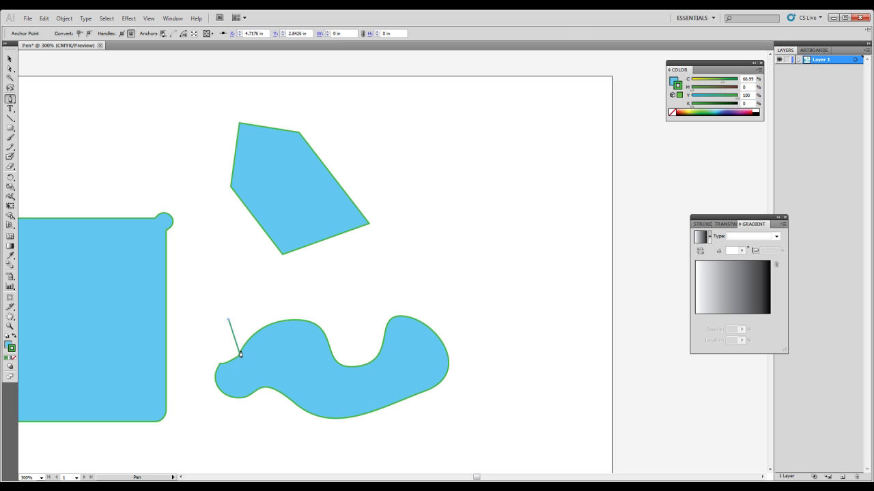
{"action": "key", "text": "ctrl+z"}
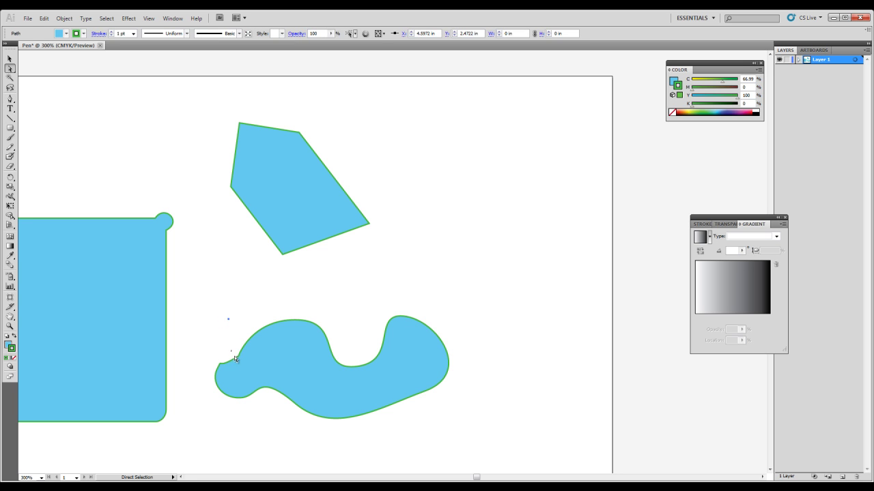
{"action": "left_click", "coordinate": [236, 357]}
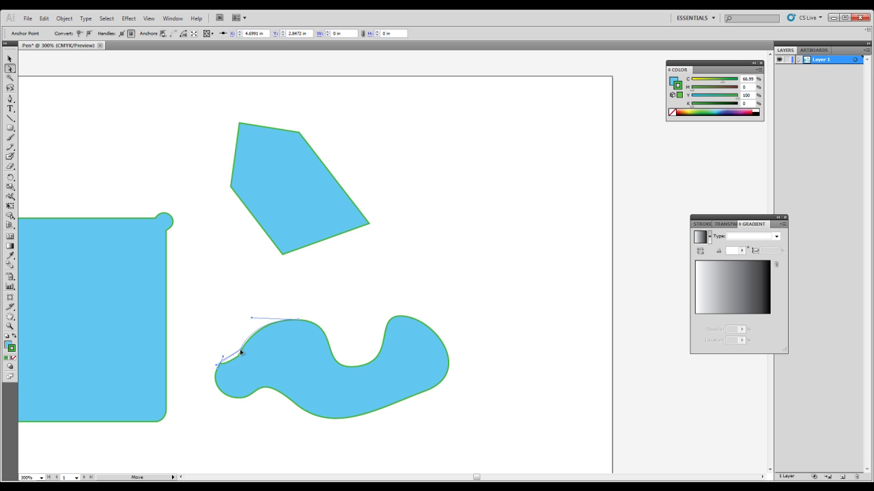
{"action": "left_click_drag", "start_coordinate": [240, 352], "coordinate": [248, 307]}
Drag the blob's top anchor handles to raise the upper-left into a tall lobe with a sharp notch
{"action": "left_click_drag", "start_coordinate": [308, 311], "coordinate": [286, 334]}
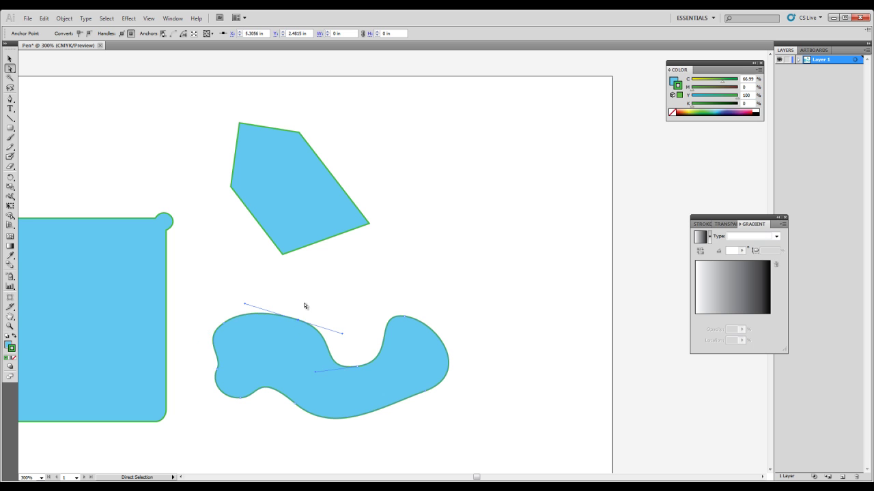
{"action": "left_click", "coordinate": [343, 337]}
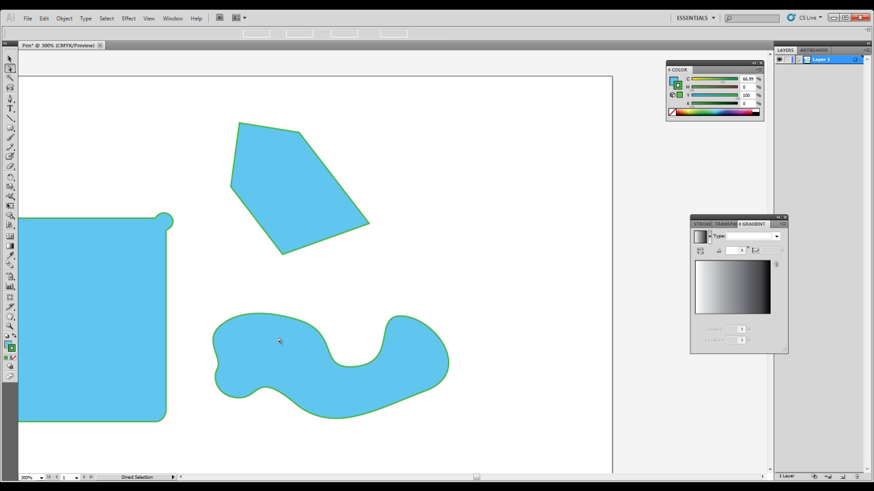
{"action": "left_click", "coordinate": [299, 319]}
{"action": "mouse_move", "coordinate": [345, 334]}
{"action": "left_mouse_down"}
{"action": "mouse_move", "coordinate": [335, 341]}
{"action": "mouse_move", "coordinate": [340, 325]}
{"action": "mouse_move", "coordinate": [335, 346]}
{"action": "mouse_move", "coordinate": [336, 339]}
{"action": "left_mouse_up"}
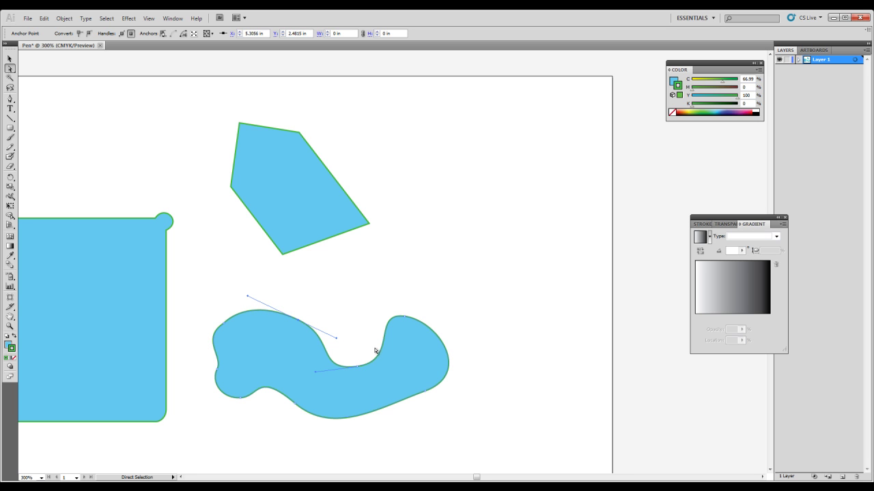
{"action": "left_click_drag", "start_coordinate": [248, 298], "coordinate": [252, 247]}
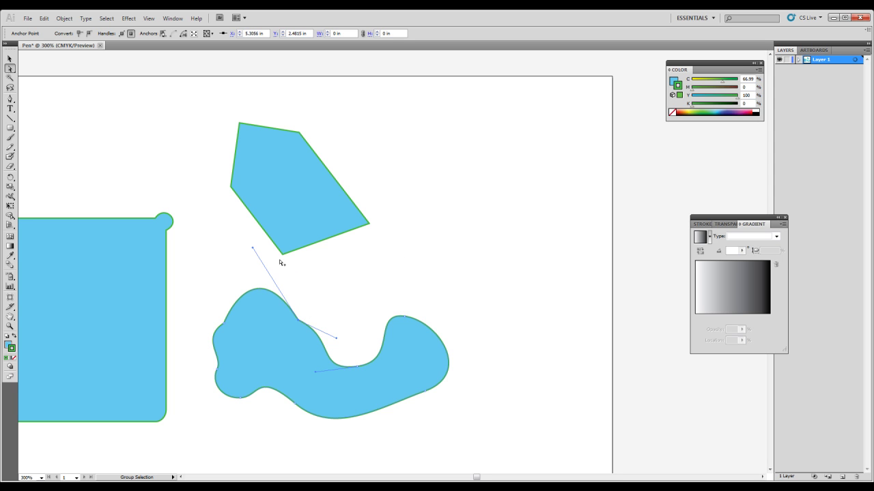
{"action": "left_click_drag", "start_coordinate": [251, 252], "coordinate": [323, 250]}
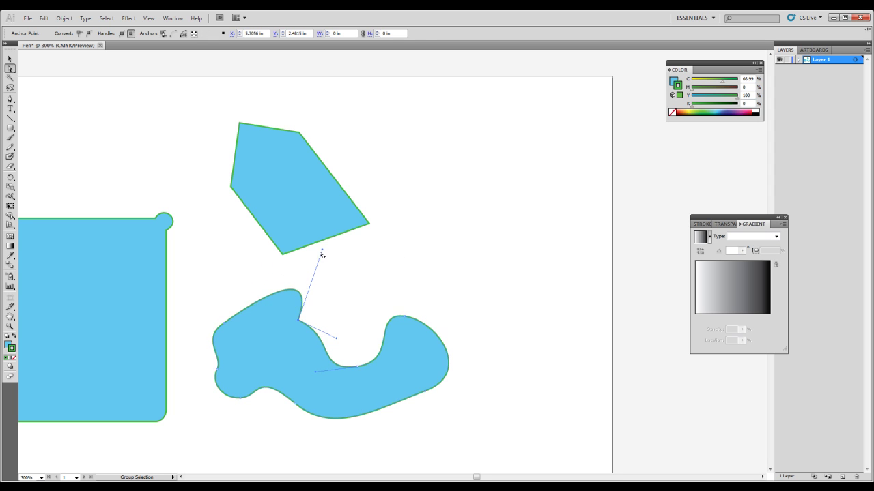
{"action": "left_click", "coordinate": [325, 309]}
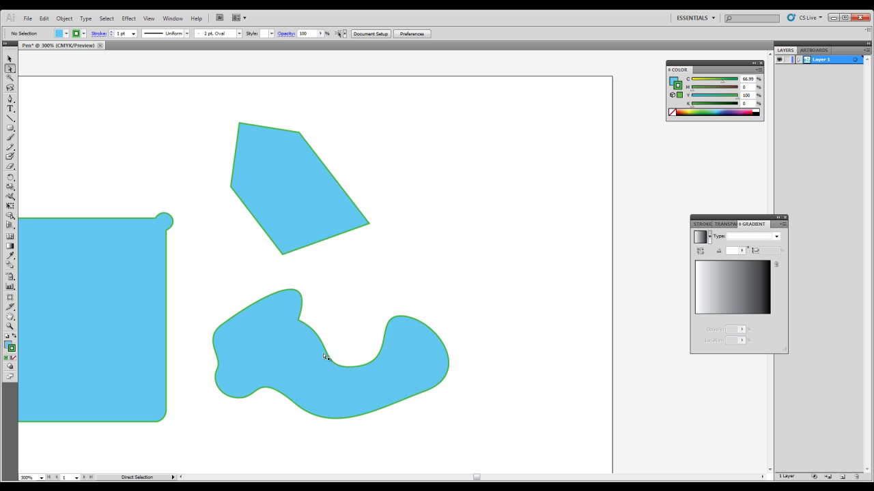
Select the wavy blob and delete it
{"action": "key", "text": "v"}
{"action": "left_click", "coordinate": [328, 385]}
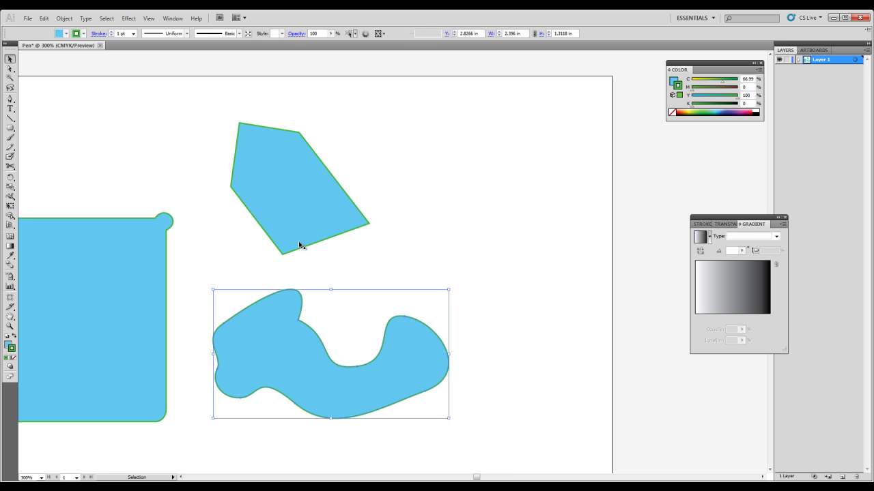
{"action": "key", "text": "Delete"}
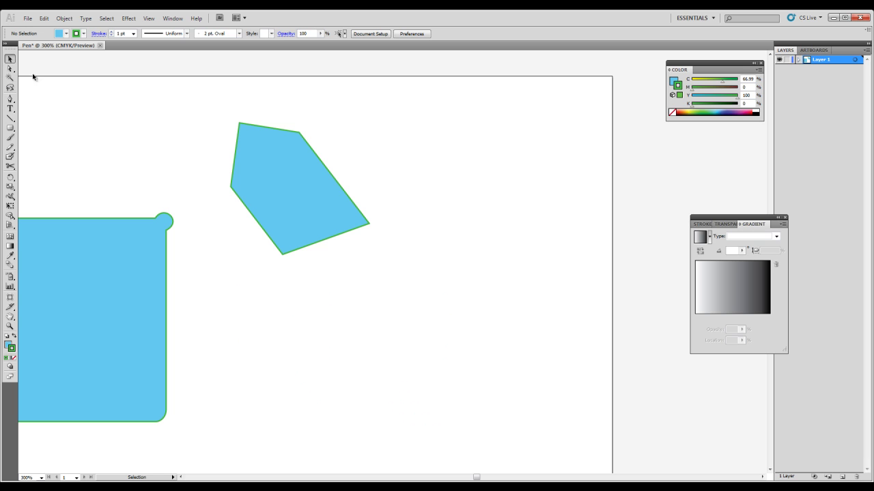
Pen-draw a closed rounded shape from four smooth anchors: top, right, bottom and left
{"action": "key", "text": "p"}
{"action": "left_click_drag", "start_coordinate": [318, 305], "coordinate": [368, 308]}
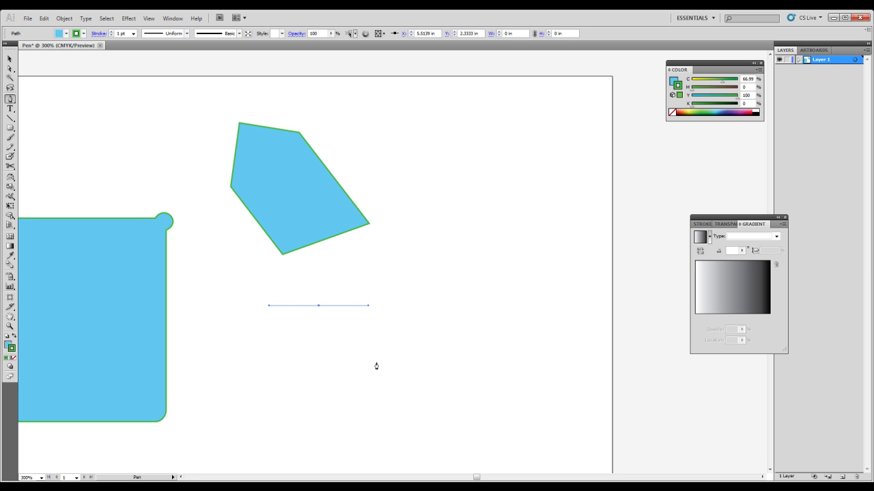
{"action": "left_click_drag", "start_coordinate": [376, 363], "coordinate": [376, 393]}
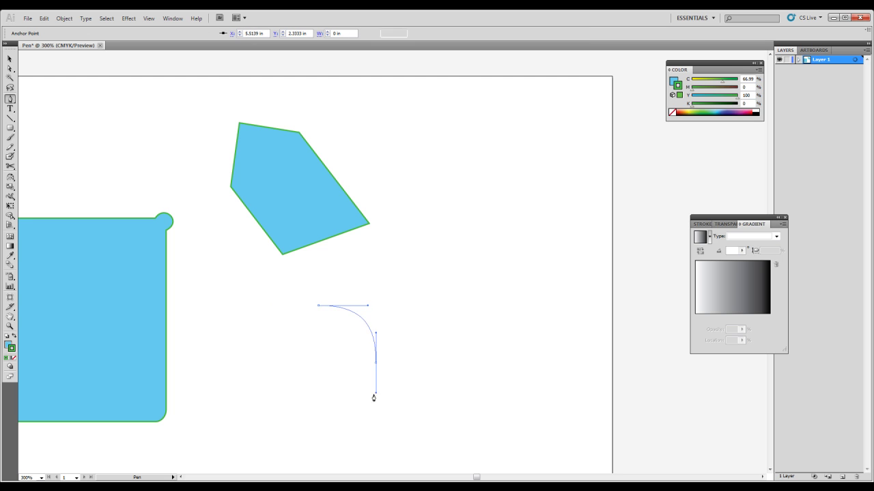
{"action": "left_click_drag", "start_coordinate": [328, 410], "coordinate": [303, 410]}
{"action": "left_click_drag", "start_coordinate": [274, 355], "coordinate": [271, 311]}
{"action": "left_click", "coordinate": [317, 307]}
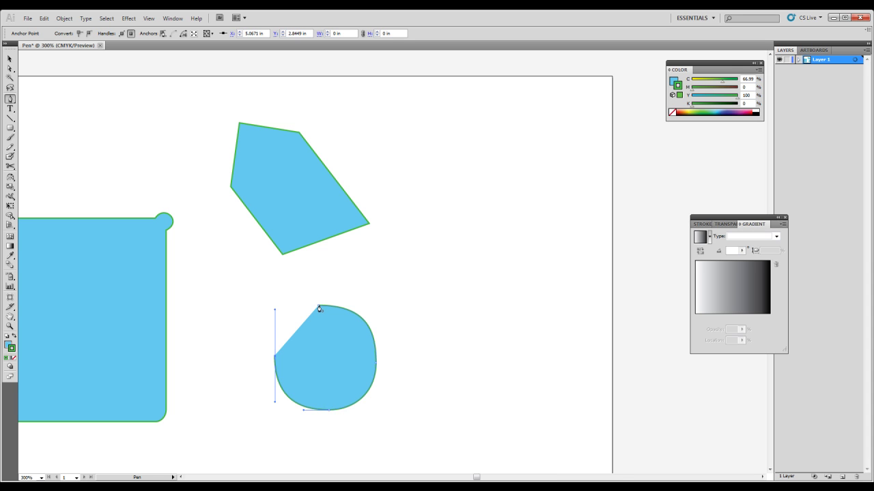
{"action": "mouse_move", "coordinate": [319, 308]}
{"action": "left_mouse_down"}
{"action": "mouse_move", "coordinate": [350, 305]}
{"action": "mouse_move", "coordinate": [329, 305]}
{"action": "left_mouse_up"}
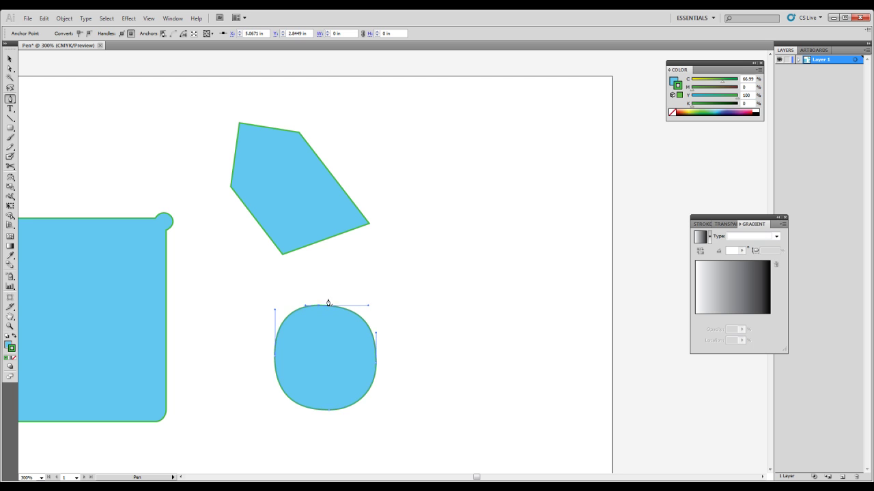
Shift the rounded shape's top point slightly right and shorten its right curve handle
{"action": "key", "text": "v"}
{"action": "left_click", "coordinate": [382, 303]}
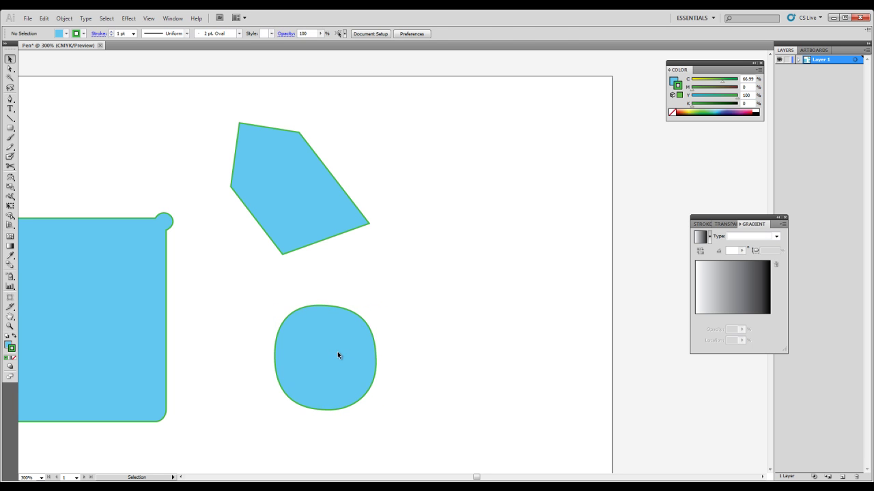
{"action": "key", "text": "a"}
{"action": "left_click", "coordinate": [336, 352]}
{"action": "left_click", "coordinate": [319, 305]}
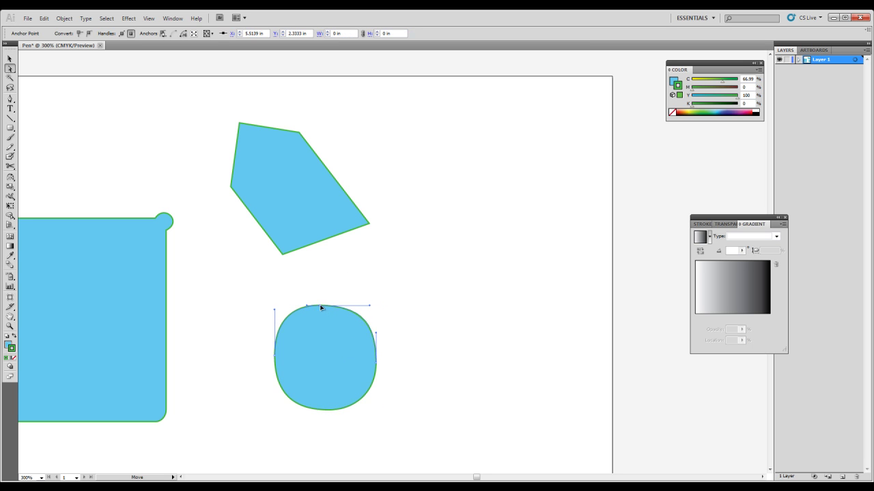
{"action": "left_click_drag", "start_coordinate": [316, 310], "coordinate": [363, 306]}
{"action": "left_click", "coordinate": [377, 340]}
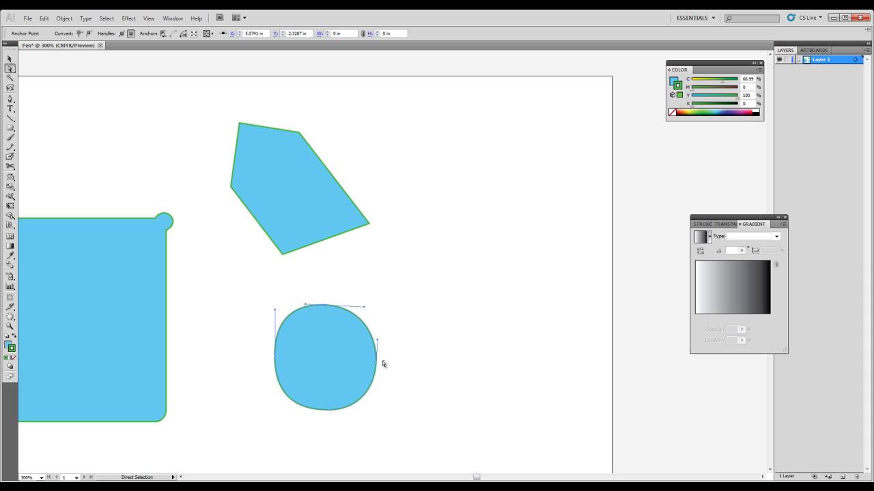
Tilt the bottom point's handle to smooth the curve and move the left point outward
{"action": "left_click", "coordinate": [328, 410]}
{"action": "left_click", "coordinate": [351, 415]}
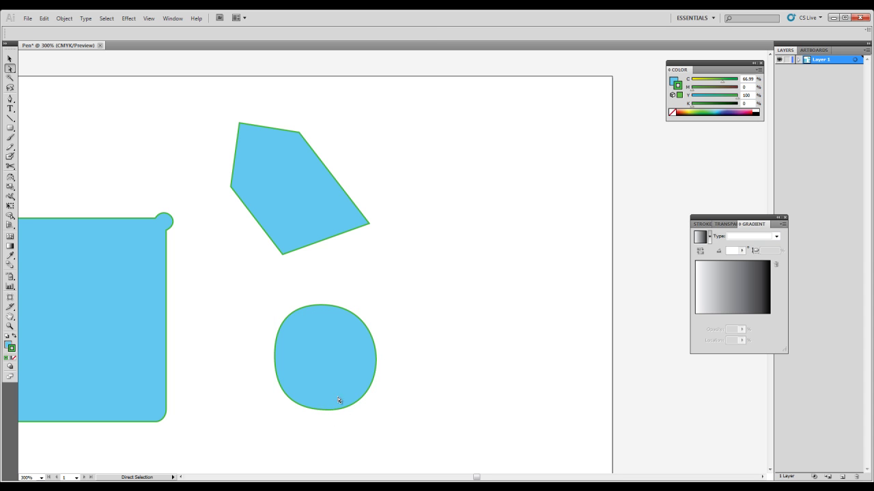
{"action": "left_click", "coordinate": [345, 410]}
{"action": "left_click_drag", "start_coordinate": [355, 410], "coordinate": [350, 411]}
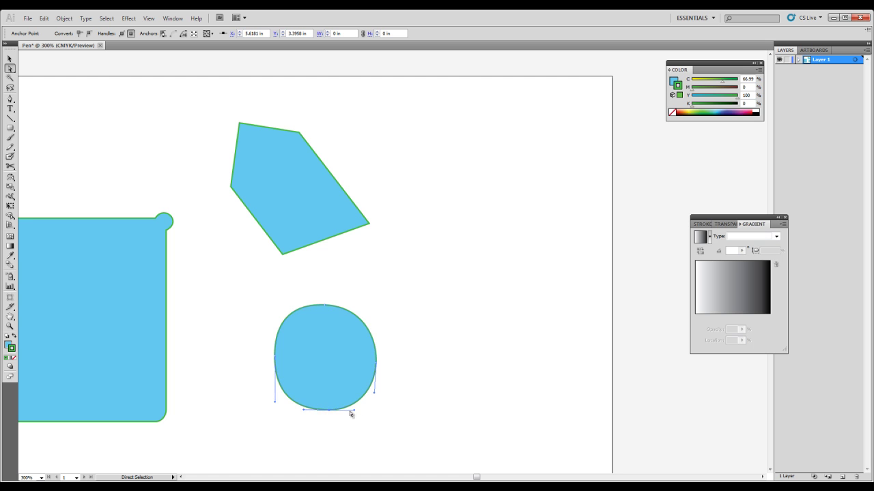
{"action": "left_click", "coordinate": [275, 355]}
{"action": "left_click_drag", "start_coordinate": [275, 355], "coordinate": [270, 355]}
{"action": "left_click", "coordinate": [256, 369]}
{"action": "key", "text": "z"}
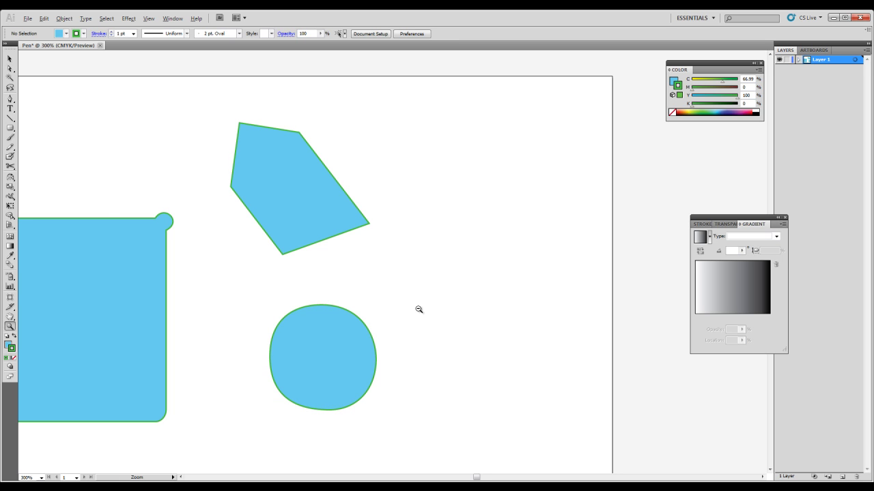
{"action": "left_click", "coordinate": [424, 307], "text": "alt"}
{"action": "scroll", "coordinate": [392, 341], "scroll_direction": "up", "scroll_amount": 2}
{"action": "left_click", "coordinate": [377, 330]}
{"action": "scroll", "coordinate": [344, 327], "scroll_direction": "up", "scroll_amount": 3}
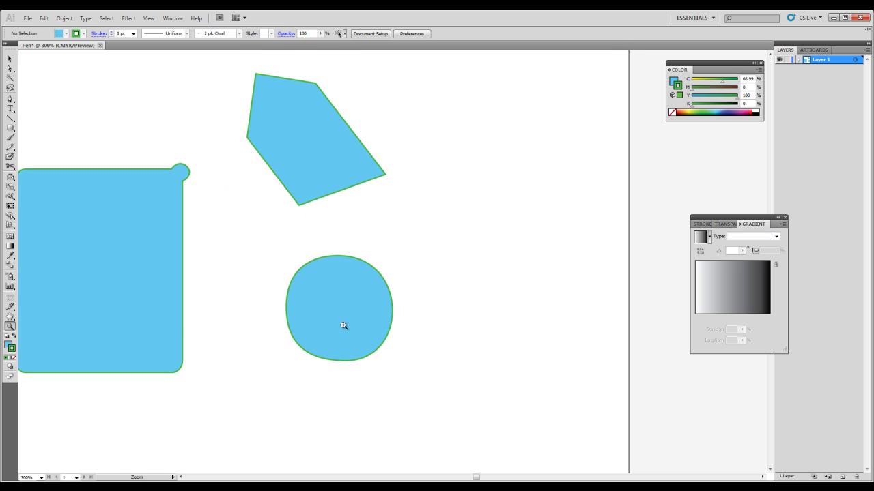
Draw a closed eleven-corner polygon to the right of the rounded shape
{"action": "key", "text": "v"}
{"action": "left_click_drag", "start_coordinate": [483, 273], "coordinate": [359, 279]}
{"action": "key", "text": "p"}
{"action": "left_click", "coordinate": [332, 327]}
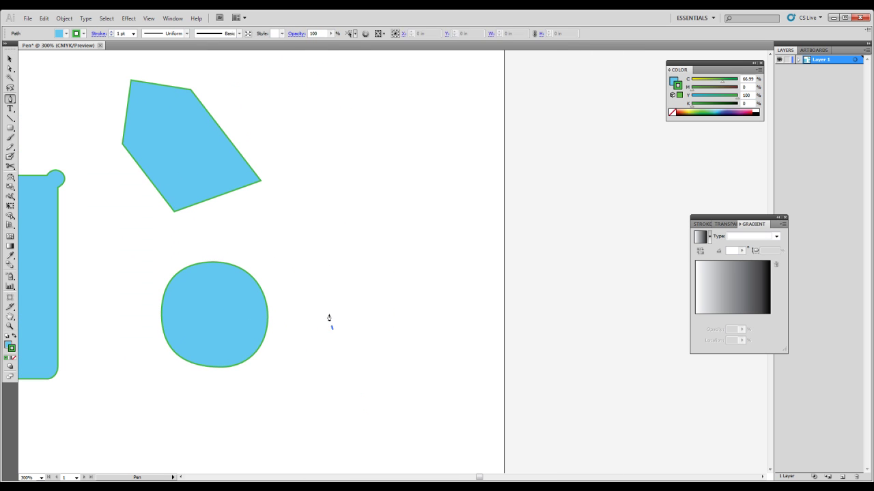
{"action": "left_click", "coordinate": [332, 290]}
{"action": "left_click", "coordinate": [345, 280]}
{"action": "left_click", "coordinate": [371, 272]}
{"action": "left_click", "coordinate": [406, 280]}
{"action": "left_click", "coordinate": [425, 302]}
{"action": "left_click", "coordinate": [424, 322]}
{"action": "left_click", "coordinate": [411, 348]}
{"action": "left_click", "coordinate": [393, 361]}
{"action": "left_click", "coordinate": [366, 362]}
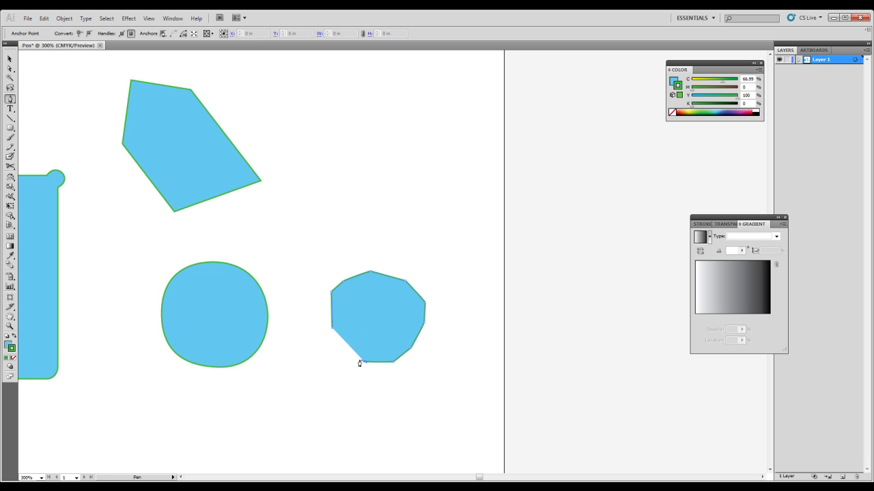
{"action": "left_click", "coordinate": [343, 356]}
{"action": "left_click", "coordinate": [332, 328]}
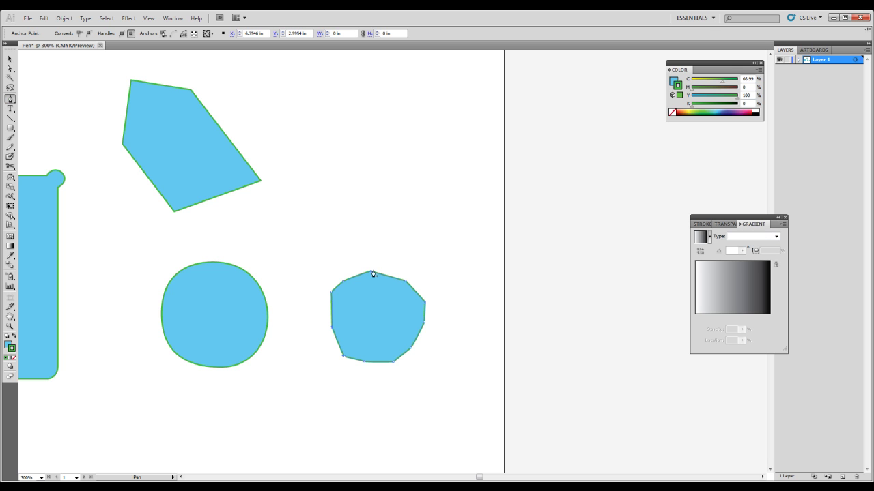
Remove the polygon's top anchor with the Delete Anchor Point Tool to flatten its top edge
{"action": "key", "text": "alt"}
{"action": "key", "text": "alt"}
{"action": "key", "text": "alt"}
{"action": "left_click_drag", "start_coordinate": [10, 99], "coordinate": [70, 120]}
{"action": "left_click", "coordinate": [369, 274]}
Delete the polygon's right-side anchor point
{"action": "key", "text": "a"}
{"action": "left_click", "coordinate": [424, 301]}
{"action": "key", "text": "Delete"}
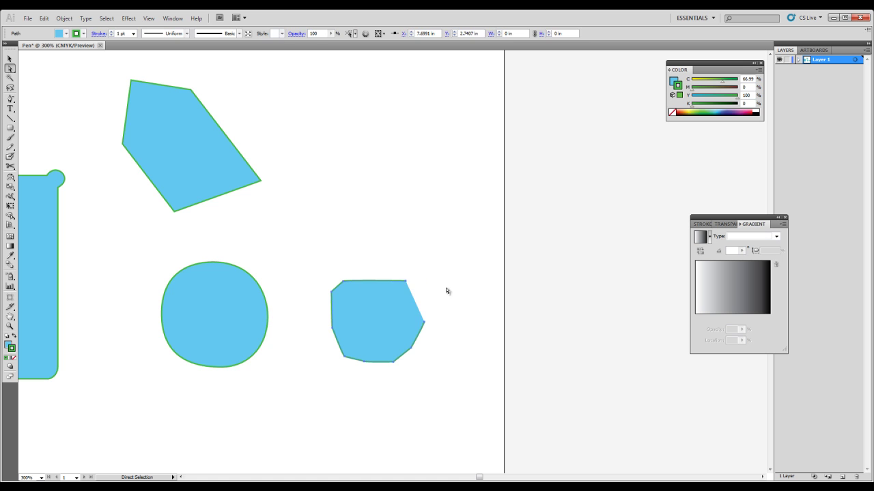
{"action": "key", "text": "z"}
{"action": "left_click", "coordinate": [445, 307]}
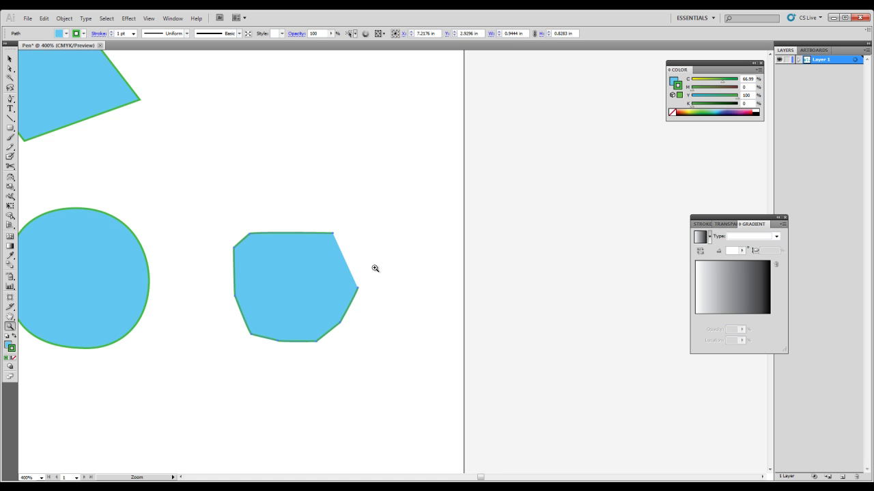
{"action": "left_click", "coordinate": [375, 268]}
Add a new upper-right corner to close the polygon's open right edge
{"action": "key", "text": "b"}
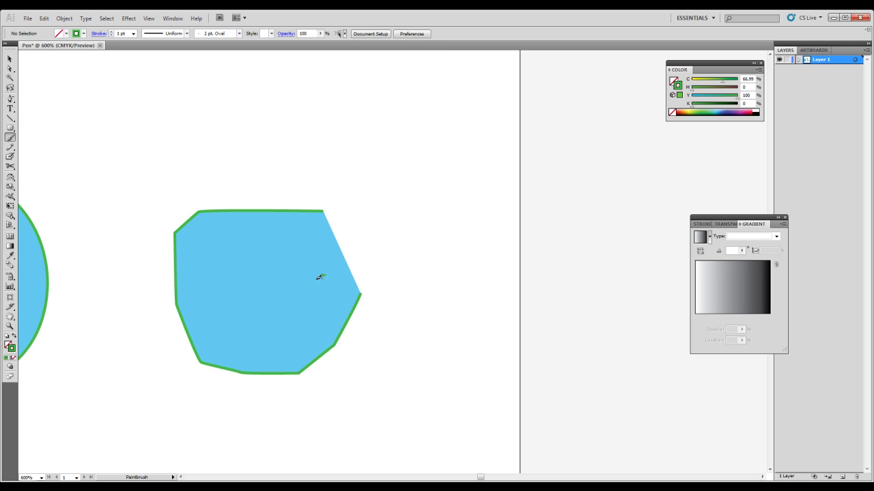
{"action": "key", "text": "v"}
{"action": "left_click", "coordinate": [314, 216]}
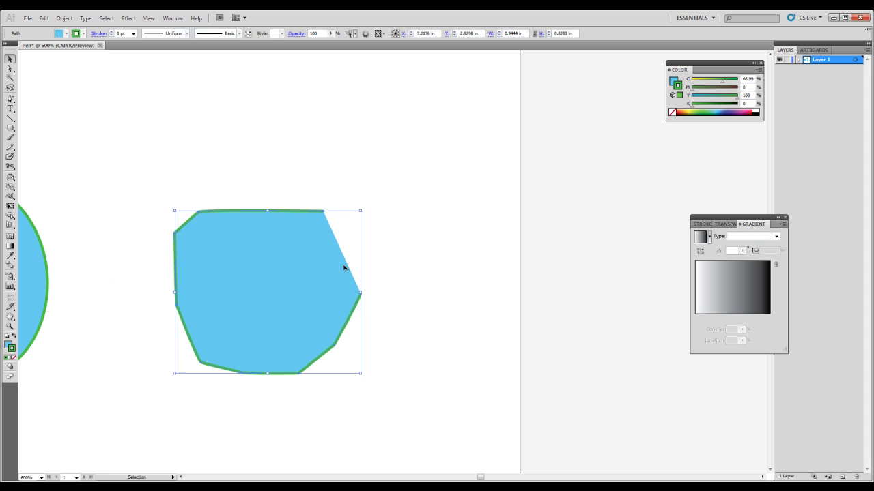
{"action": "left_click", "coordinate": [366, 298]}
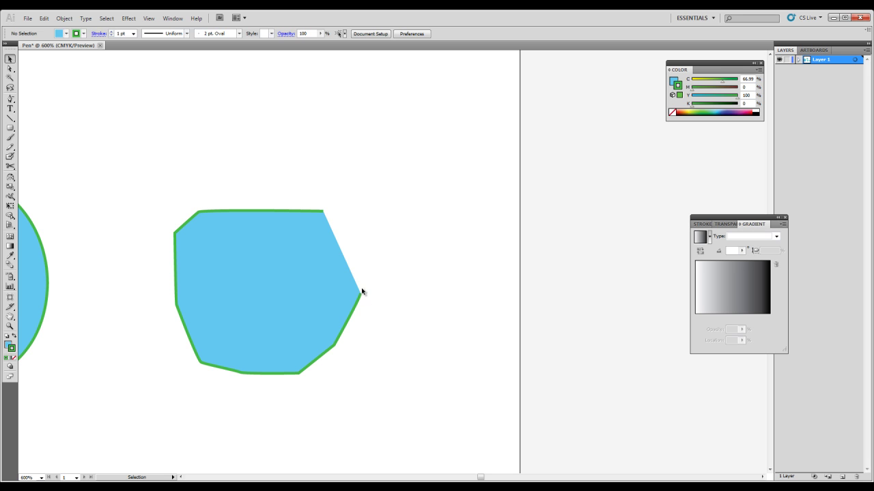
{"action": "left_click_drag", "start_coordinate": [361, 289], "coordinate": [362, 253]}
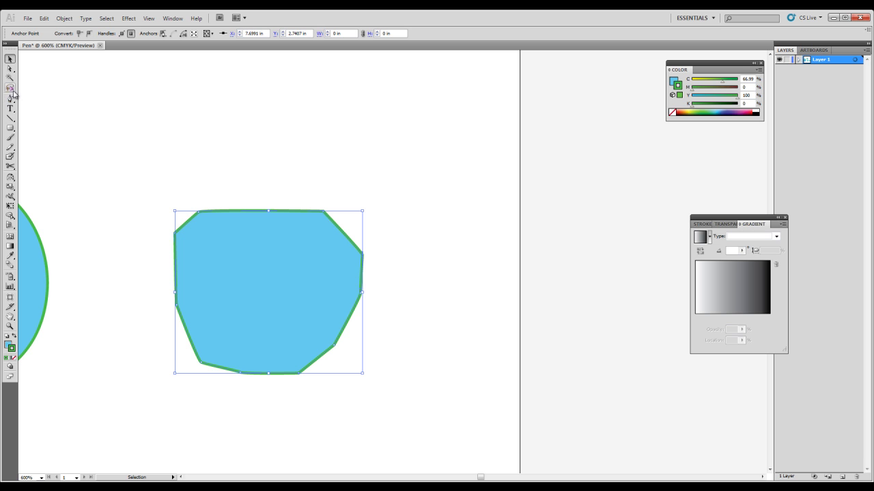
Add an anchor point on the polygon's flat top edge, dismissing the warning messages
{"action": "left_click_drag", "start_coordinate": [11, 100], "coordinate": [41, 102]}
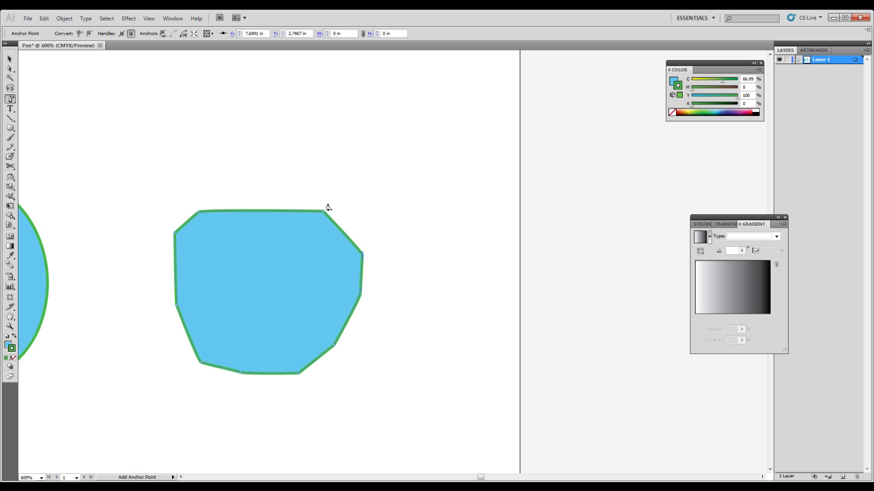
{"action": "left_click", "coordinate": [250, 213]}
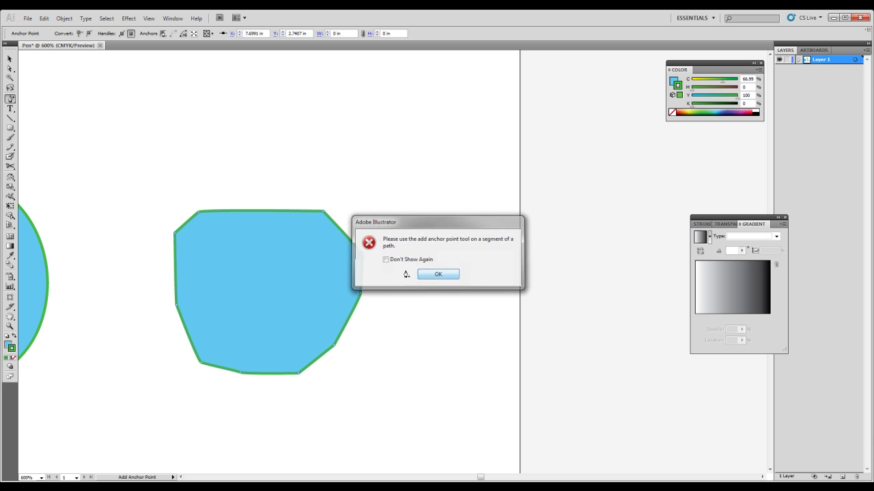
{"action": "key", "text": "Return"}
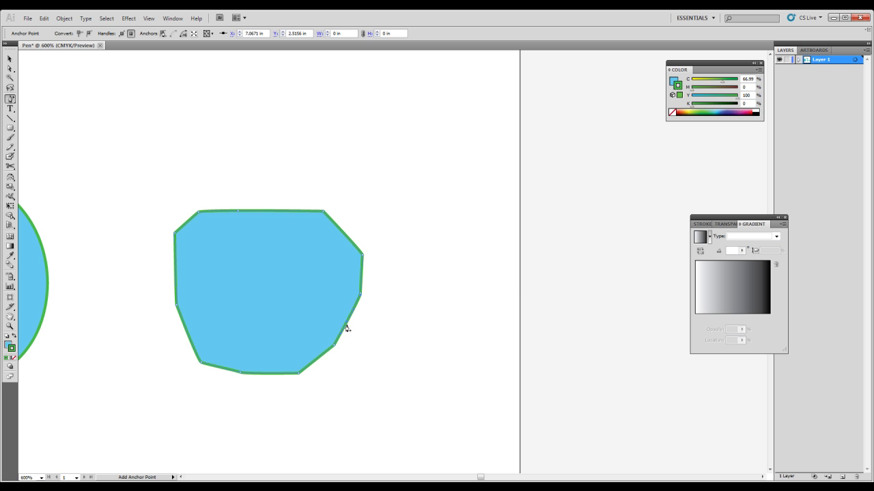
{"action": "left_click", "coordinate": [359, 306]}
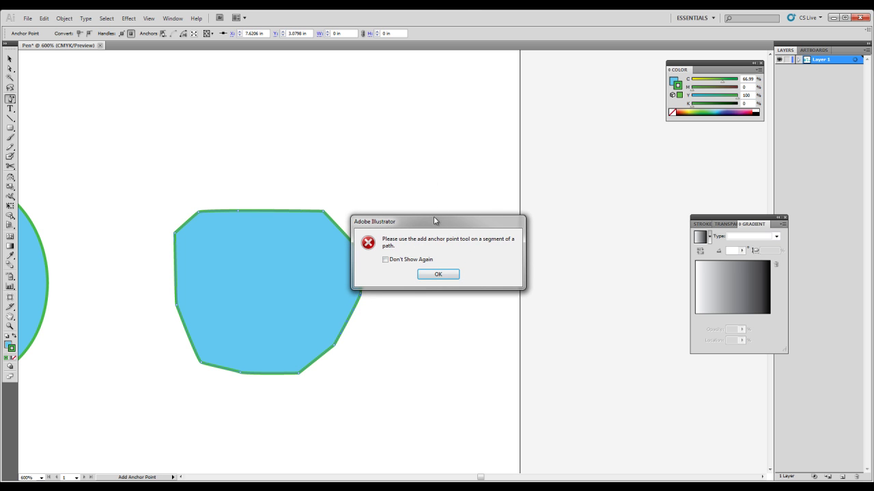
{"action": "left_click", "coordinate": [439, 275]}
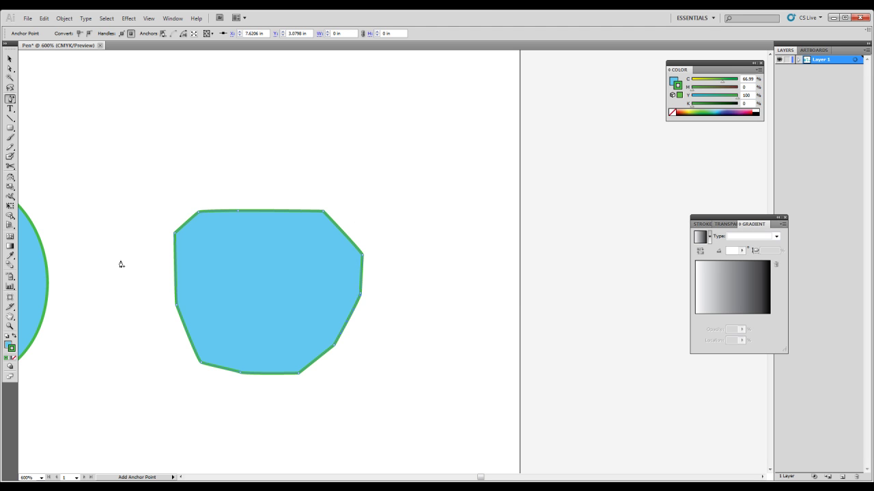